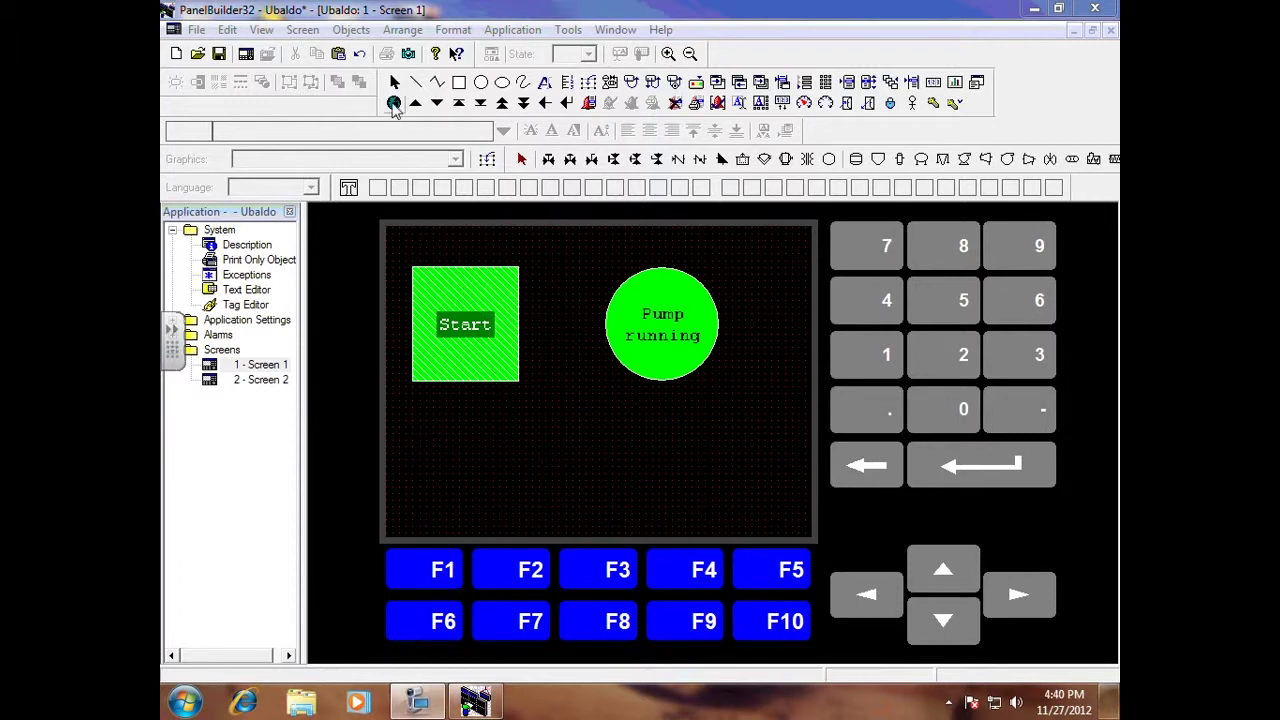
Step: Draw a Goto screen selector button at the lower right of Screen 1
left_click(605, 461)
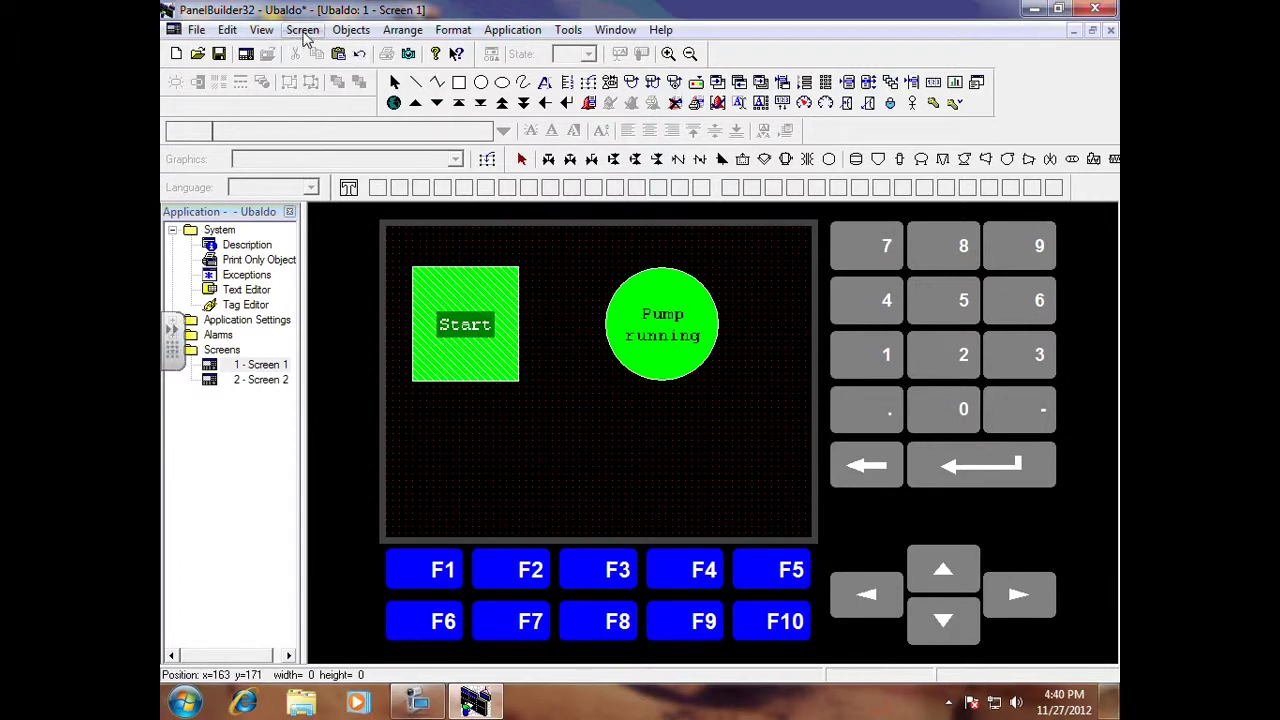
left_click(370, 33)
mouse_move(375, 79)
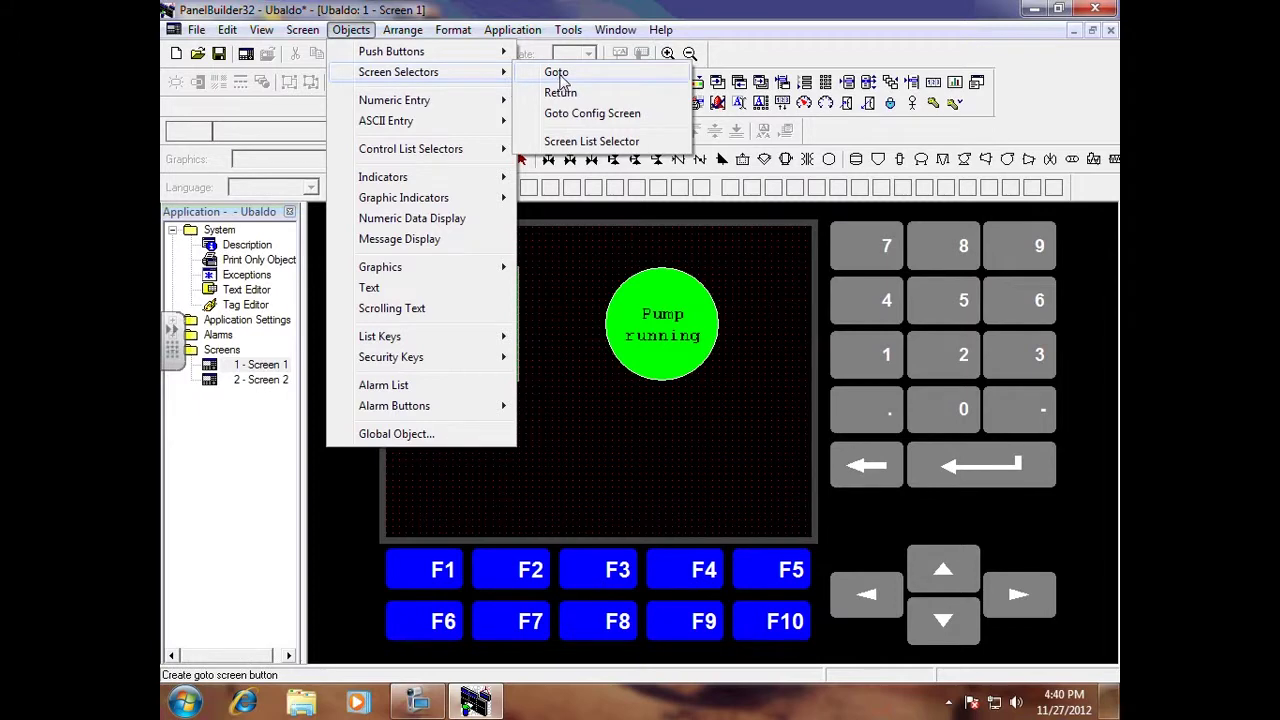
left_click(558, 76)
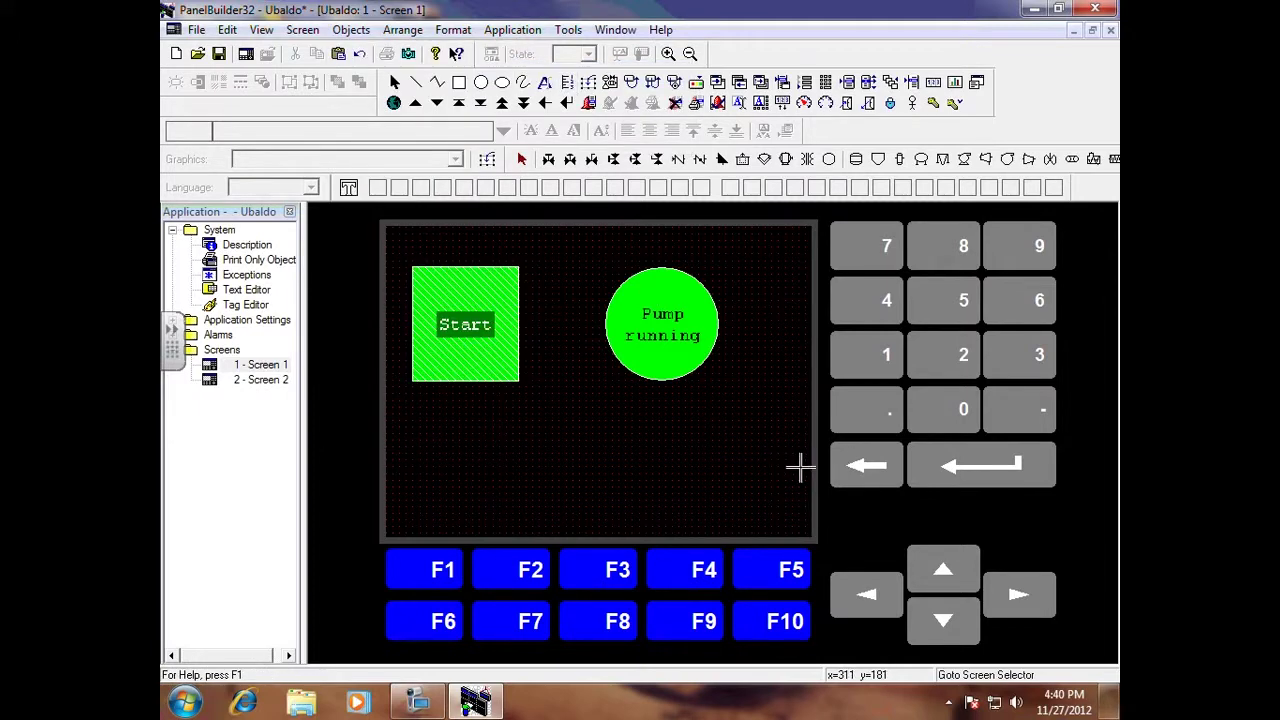
left_click_drag(800, 467, 770, 502)
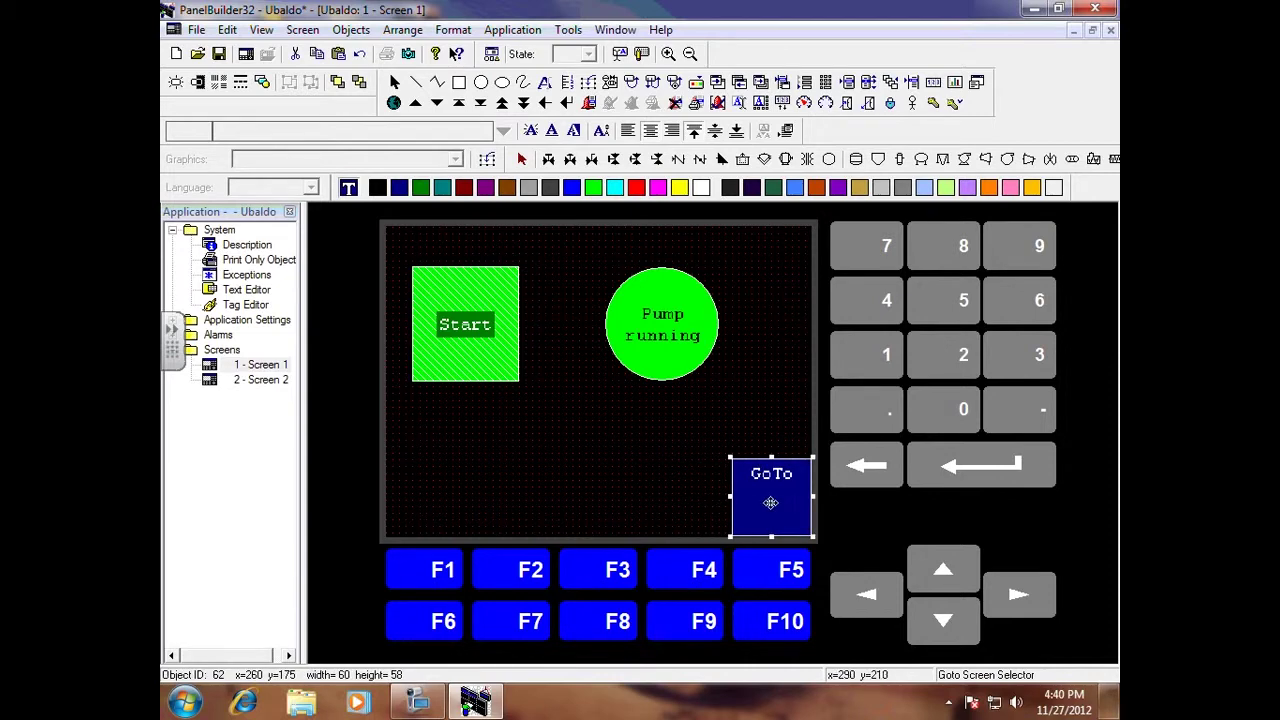
left_click(670, 468)
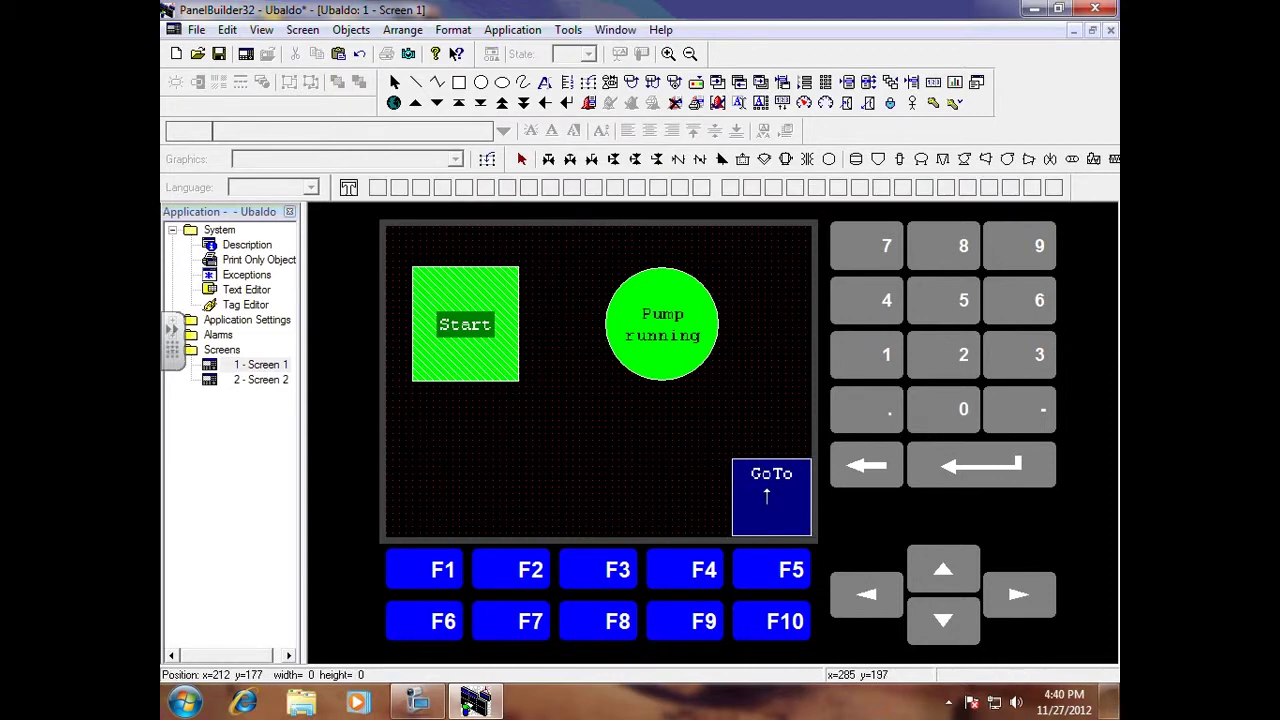
Step: Set the GoTo button's target screen to Screen 2
double_click(757, 482)
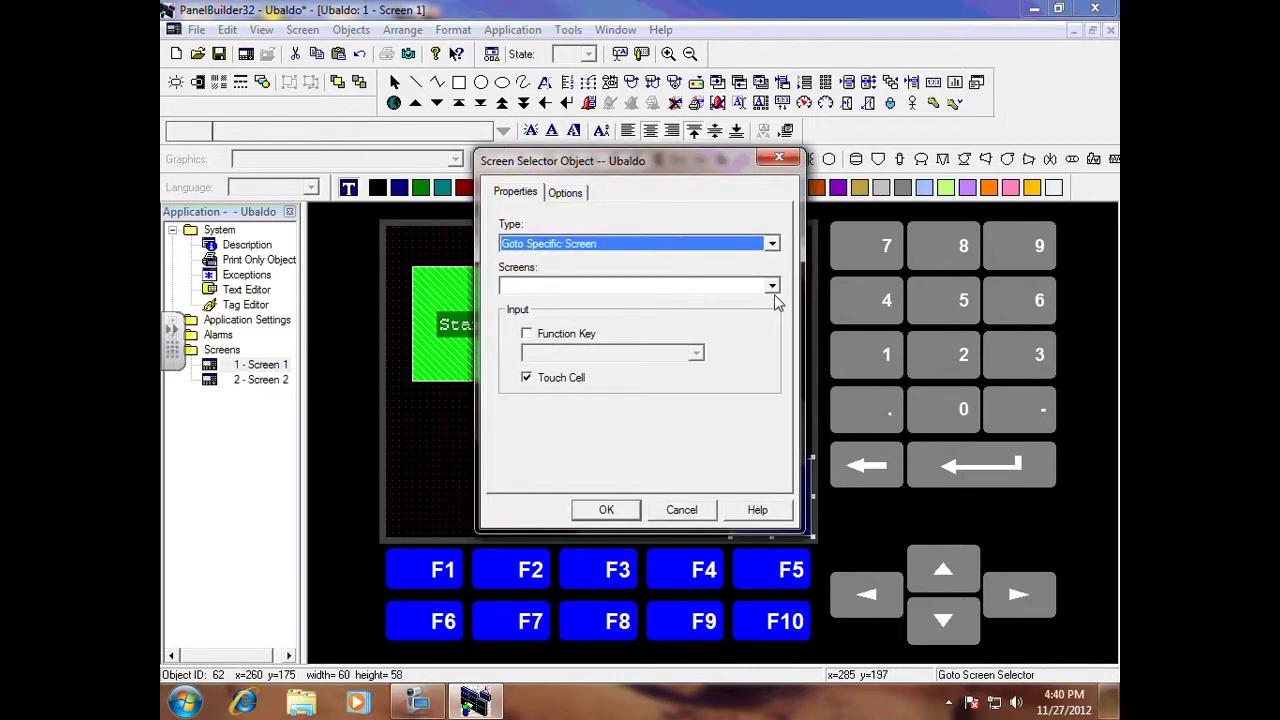
left_click(773, 287)
left_click(587, 309)
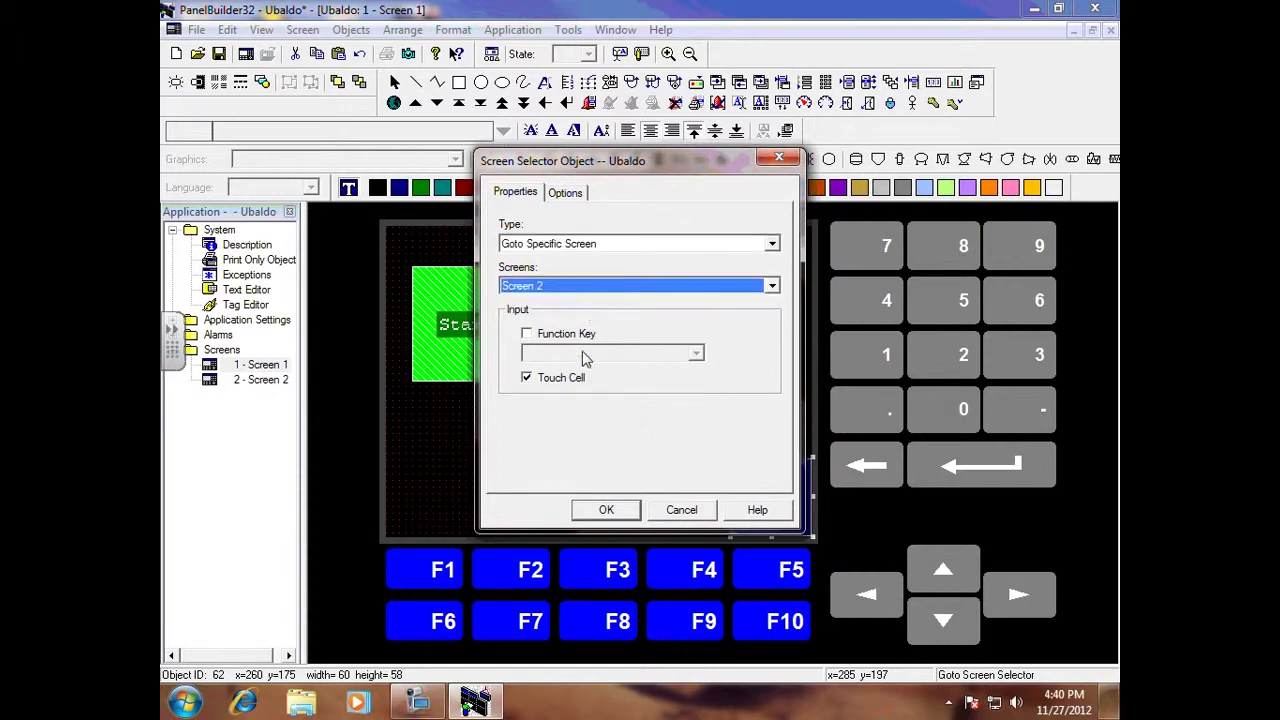
left_click(607, 511)
left_click(626, 502)
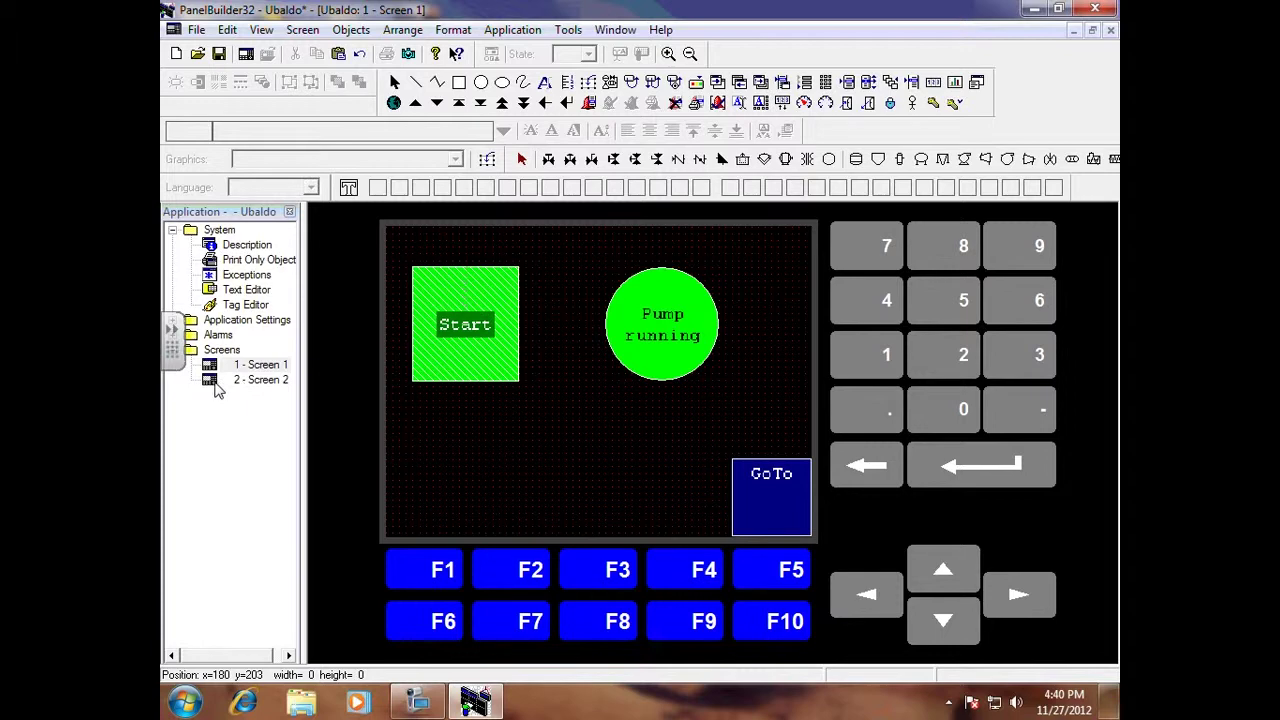
Step: Open Screen 2 and draw a Goto screen selector button at its lower right
double_click(218, 383)
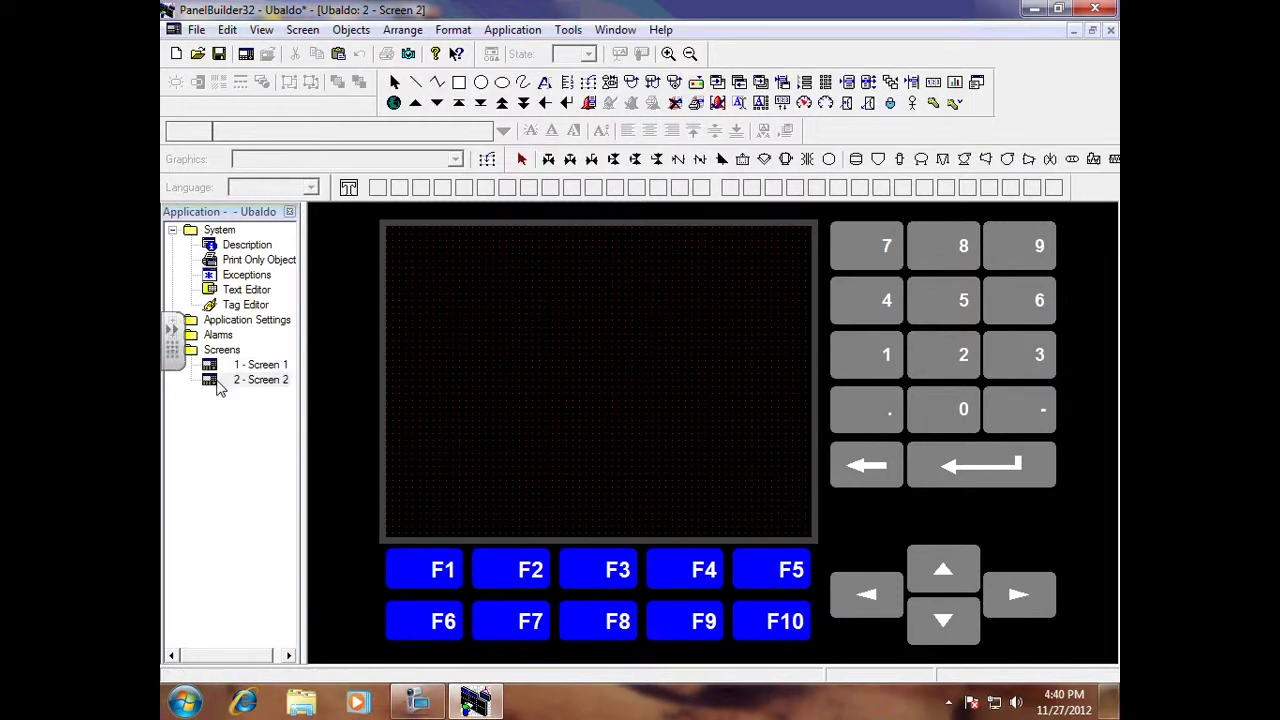
left_click(351, 29)
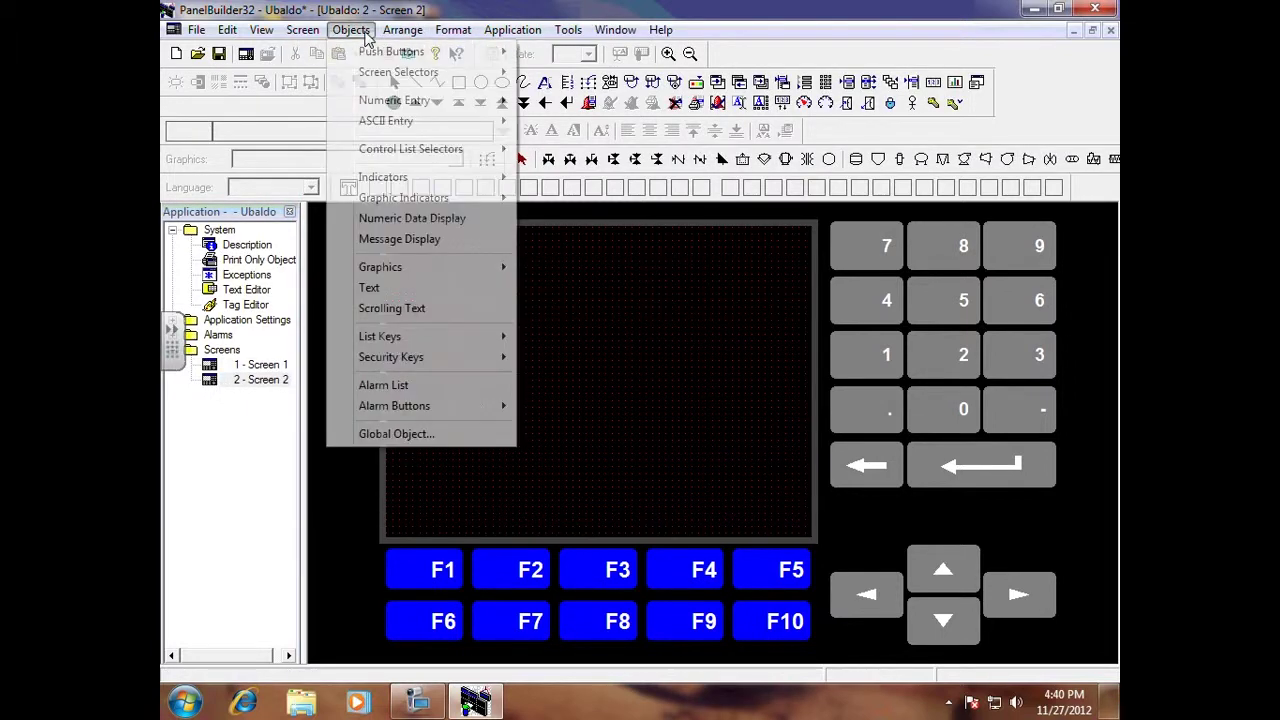
mouse_move(470, 77)
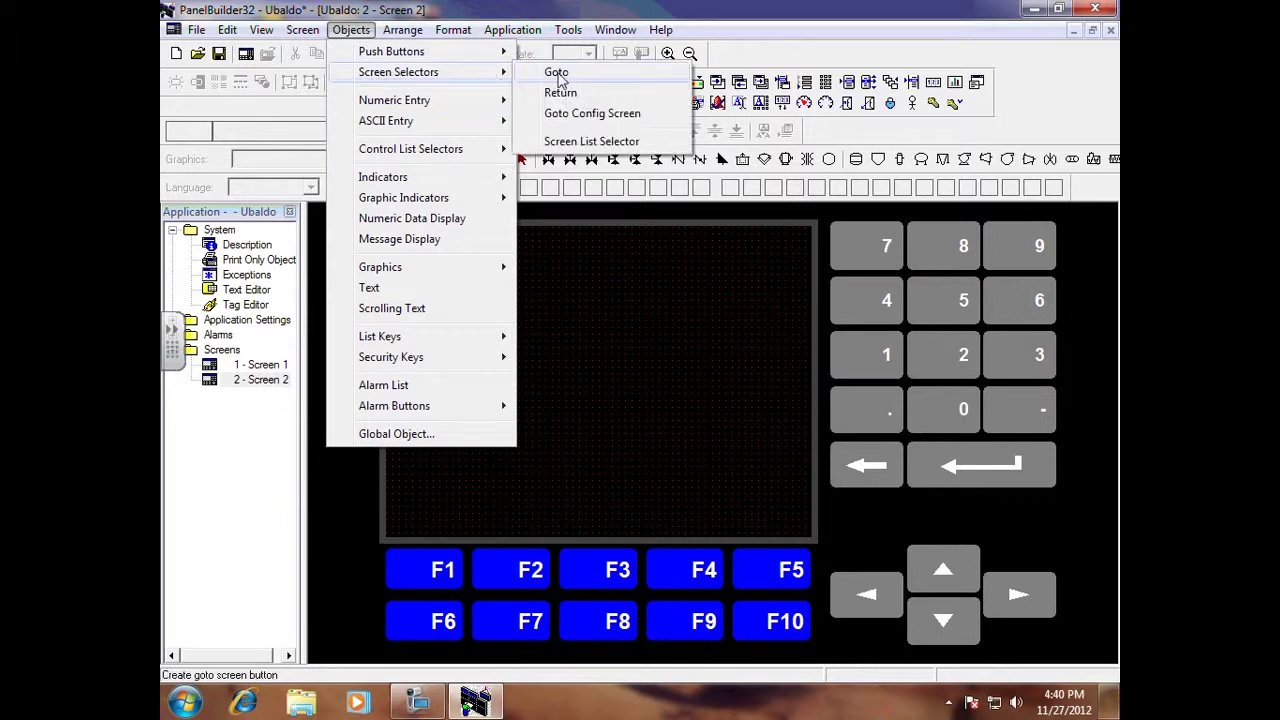
left_click(557, 76)
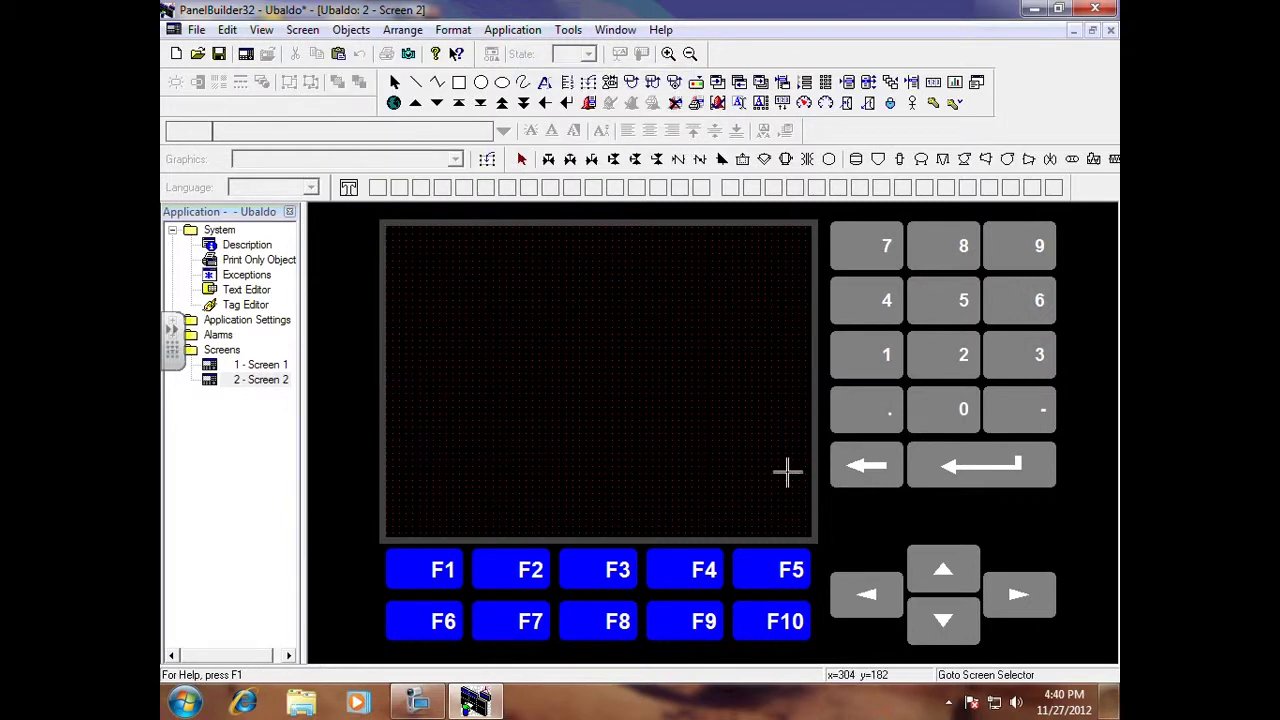
left_click_drag(733, 459, 813, 537)
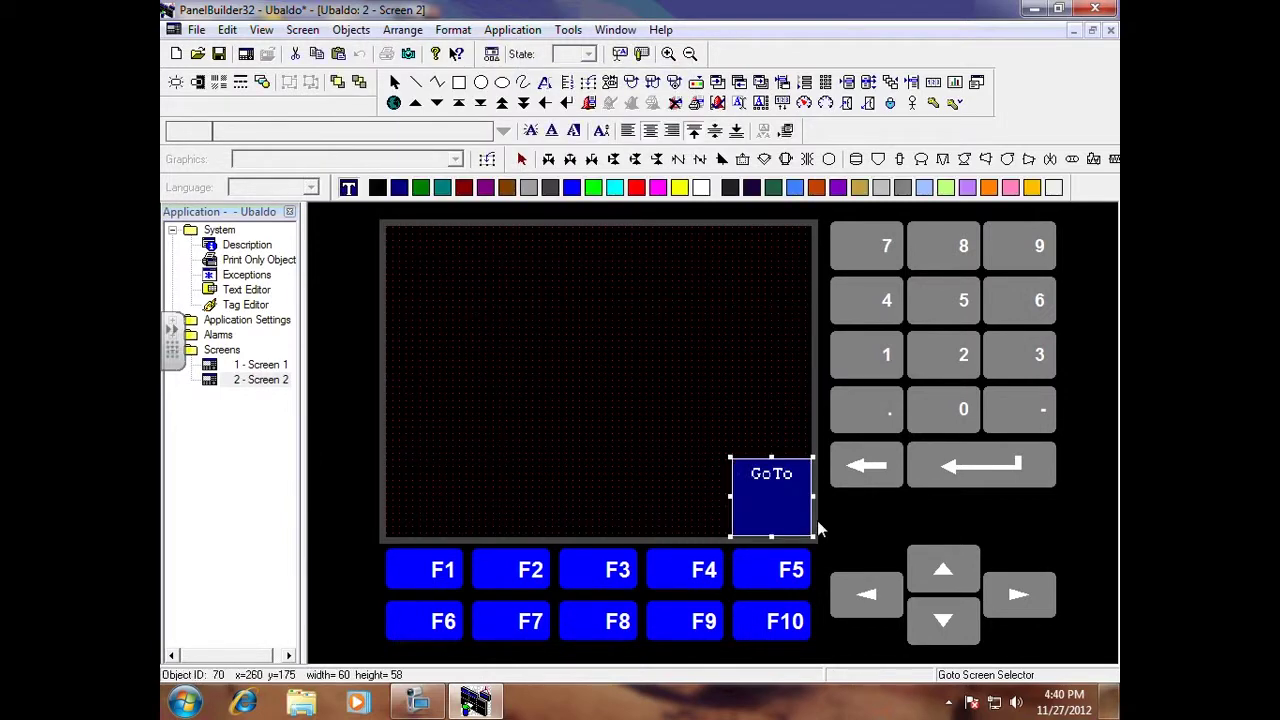
Step: Point the new GoTo button at Screen 1, then return to editing Screen 1
double_click(769, 507)
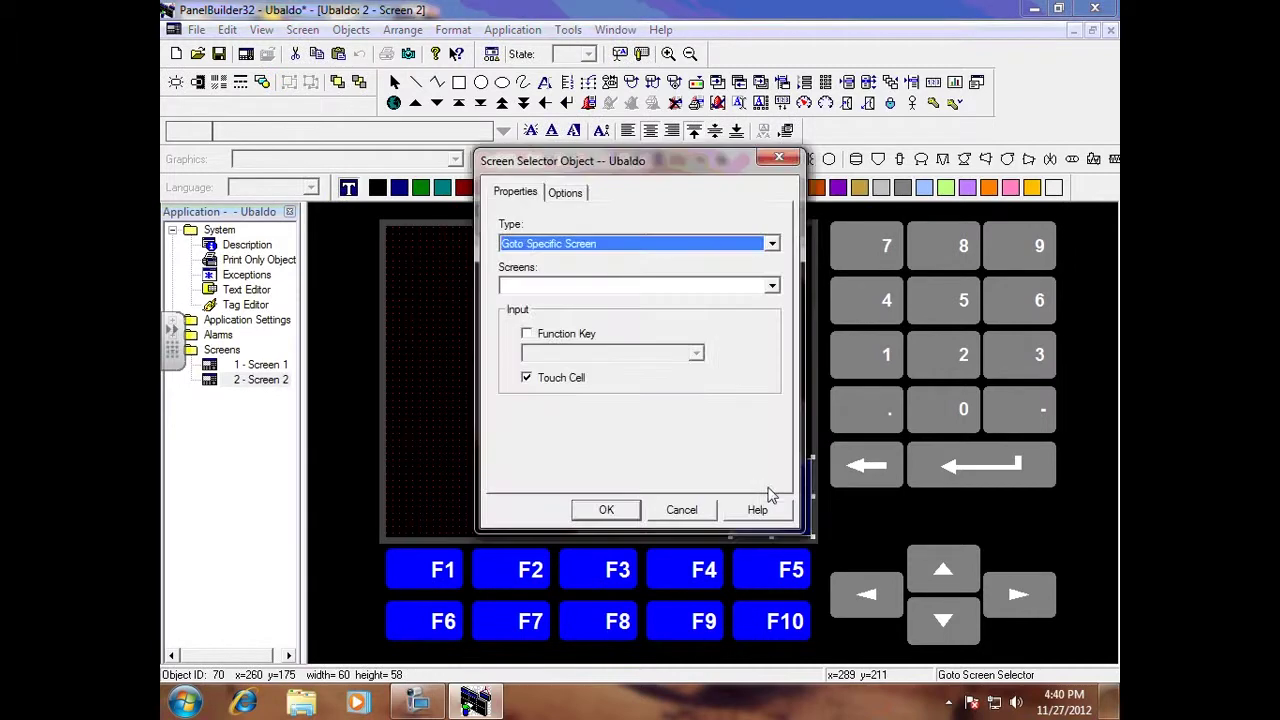
left_click(770, 287)
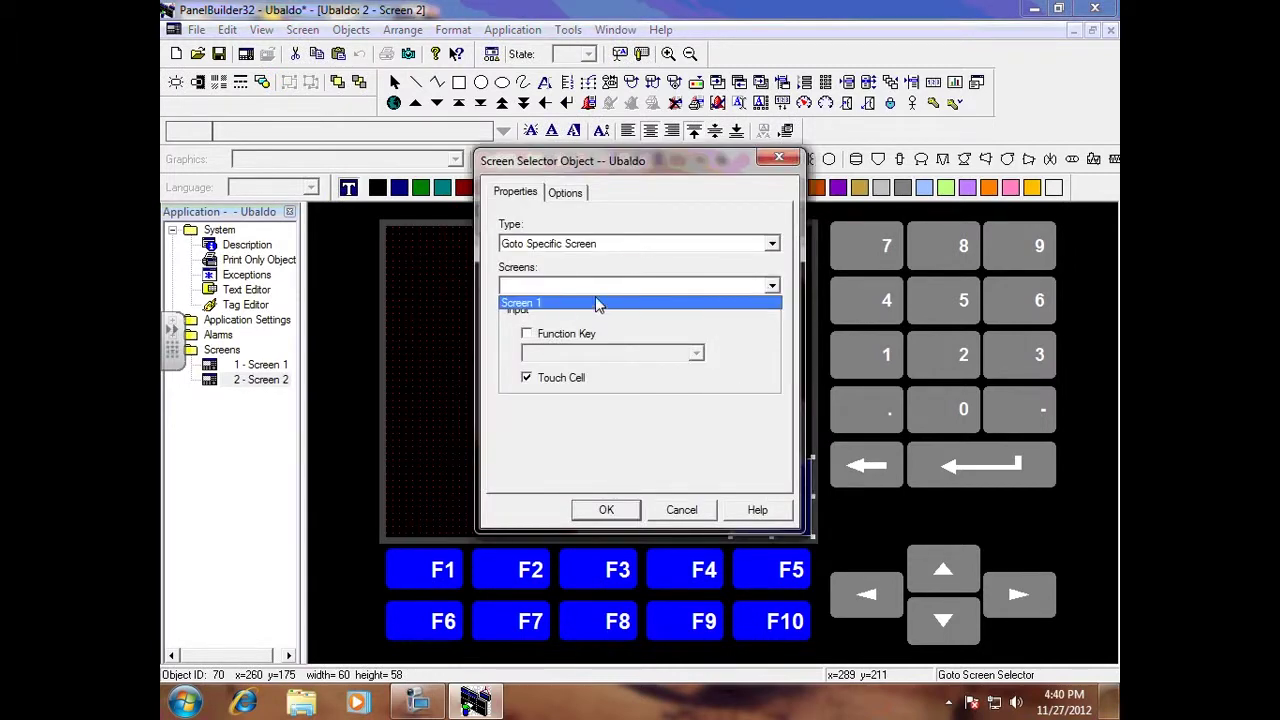
left_click(553, 301)
left_click(606, 509)
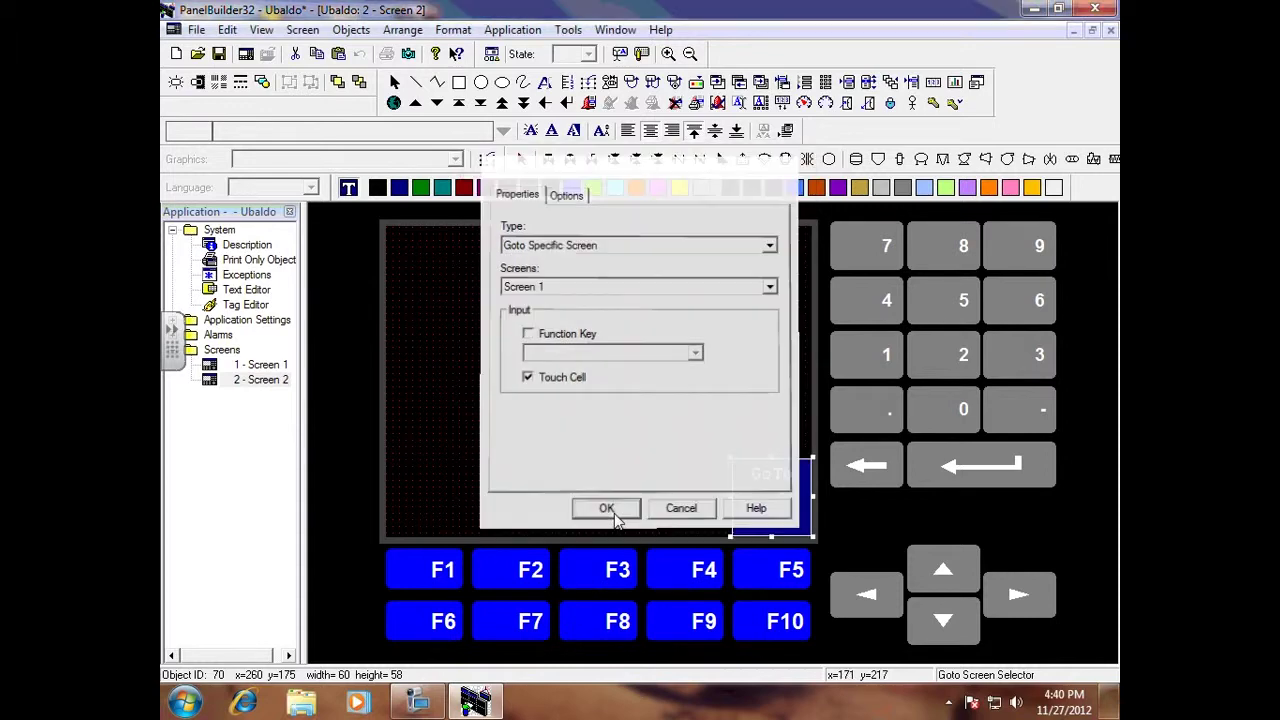
double_click(262, 364)
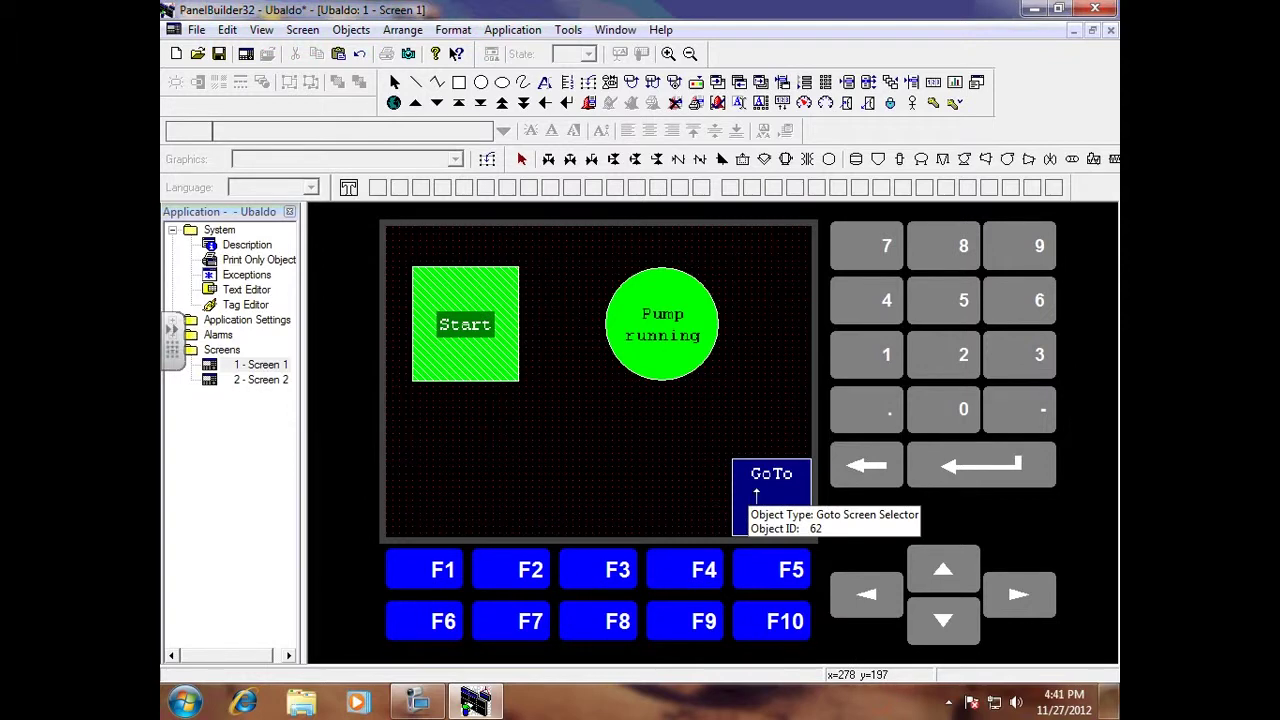
Step: Set the background color of the GoTo button's inner text label to Black
left_click(776, 498)
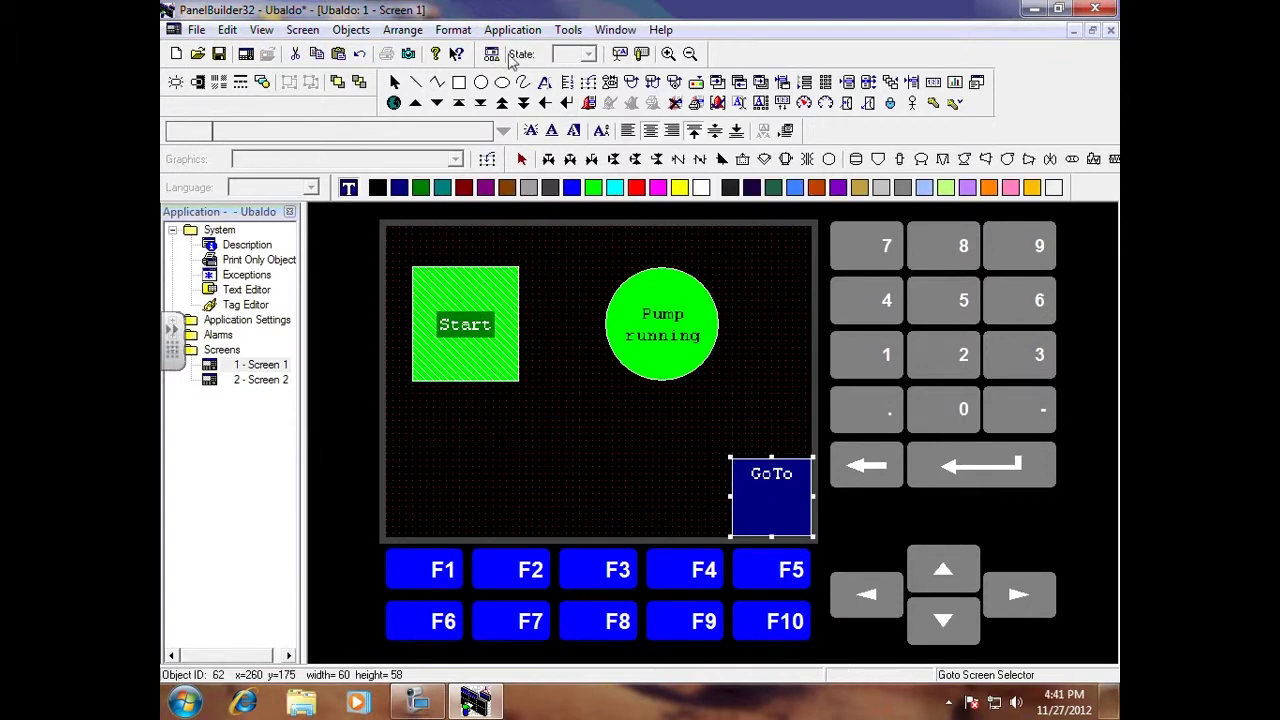
left_click(620, 55)
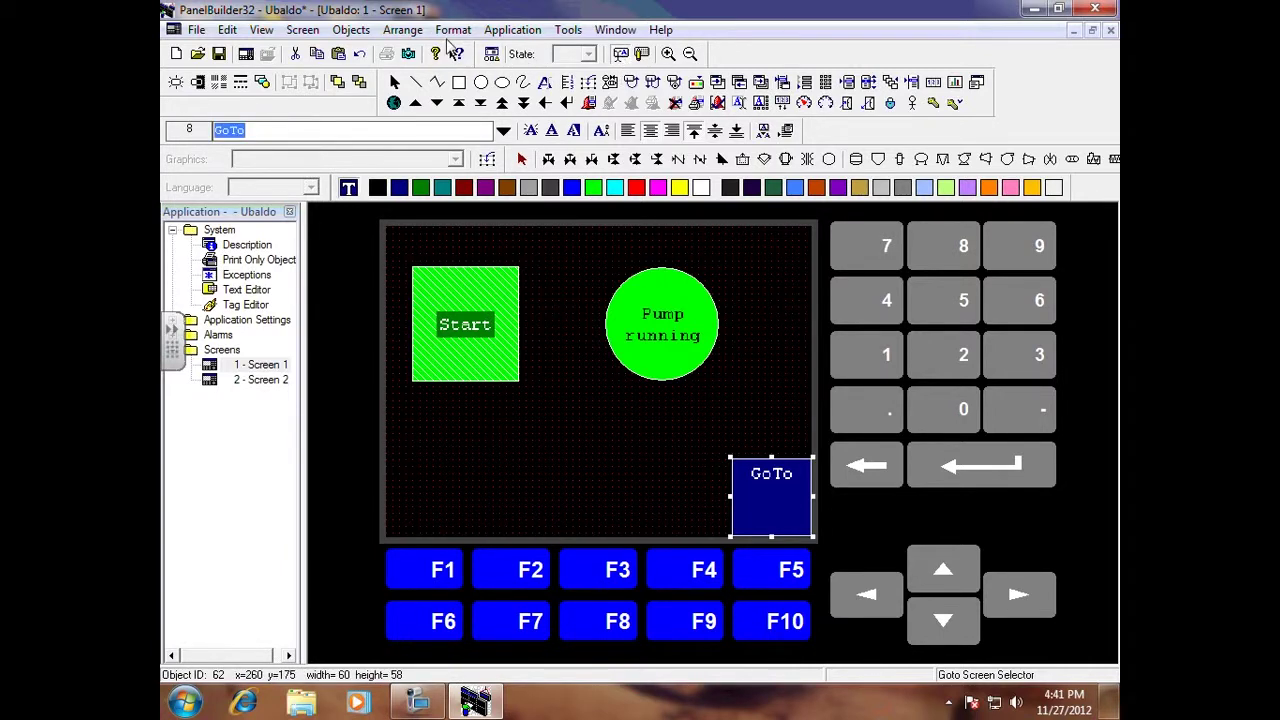
left_click(453, 29)
mouse_move(495, 308)
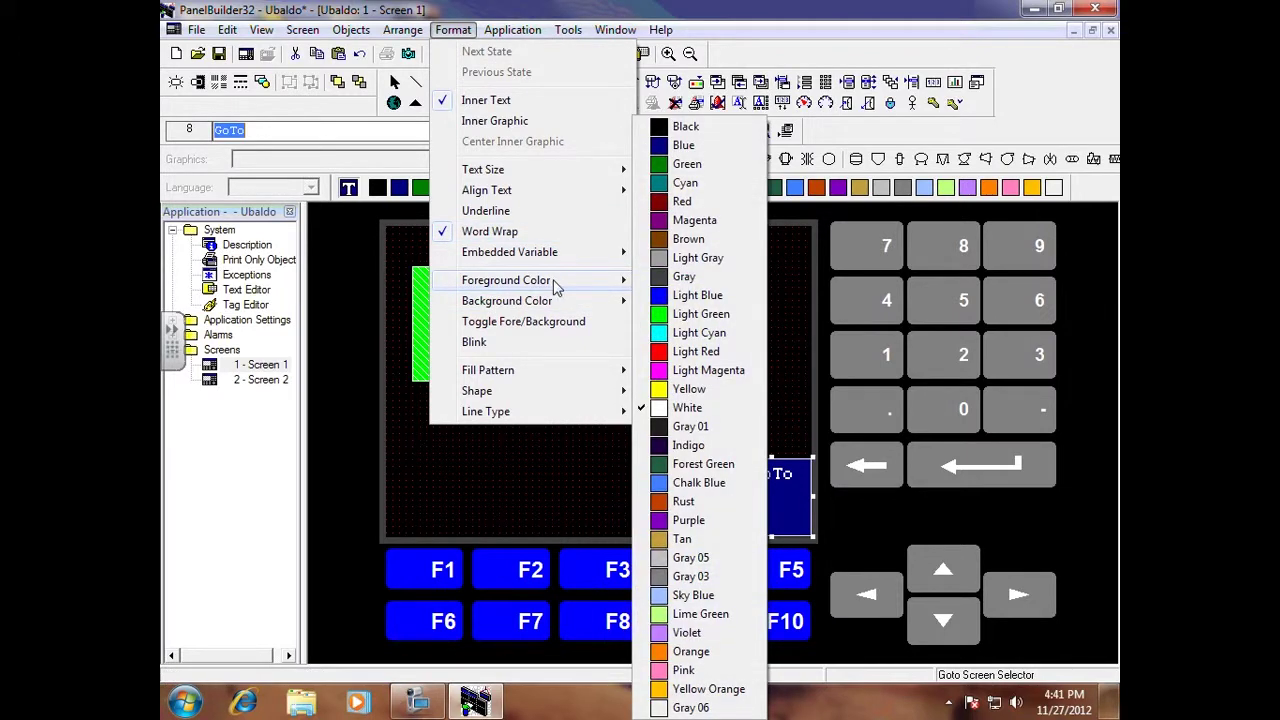
mouse_move(557, 303)
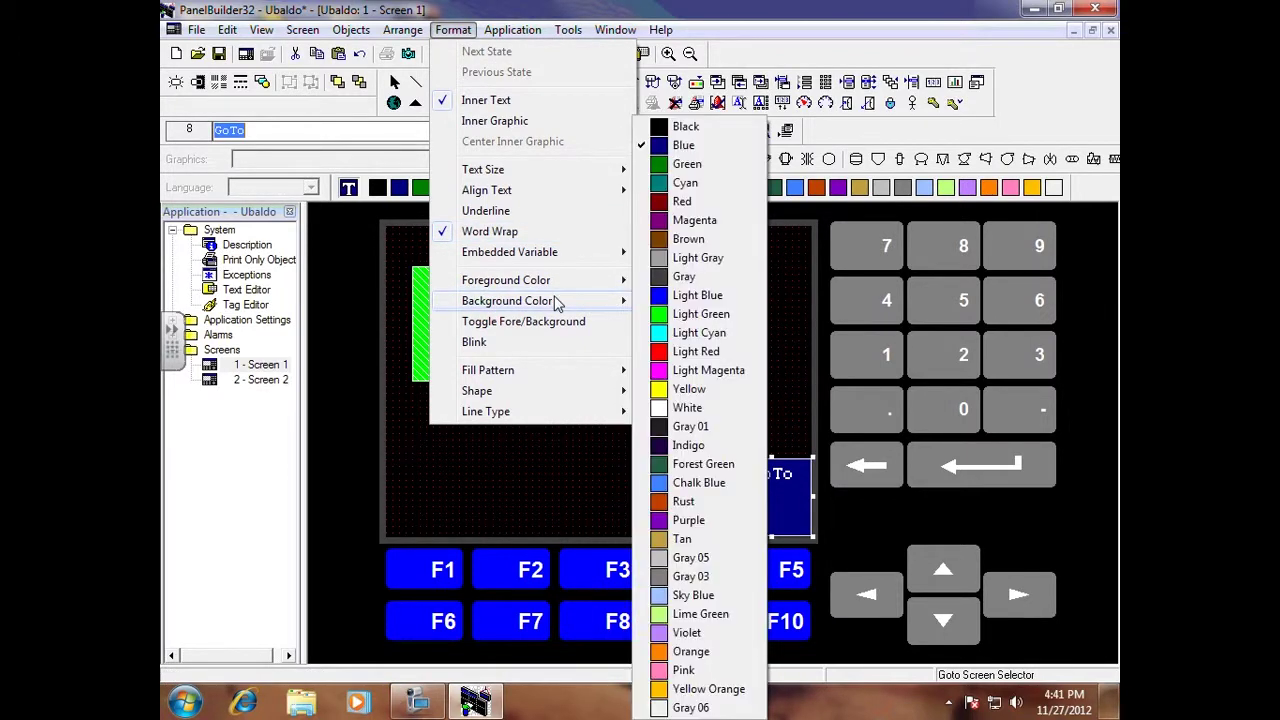
left_click(677, 127)
left_click(754, 505)
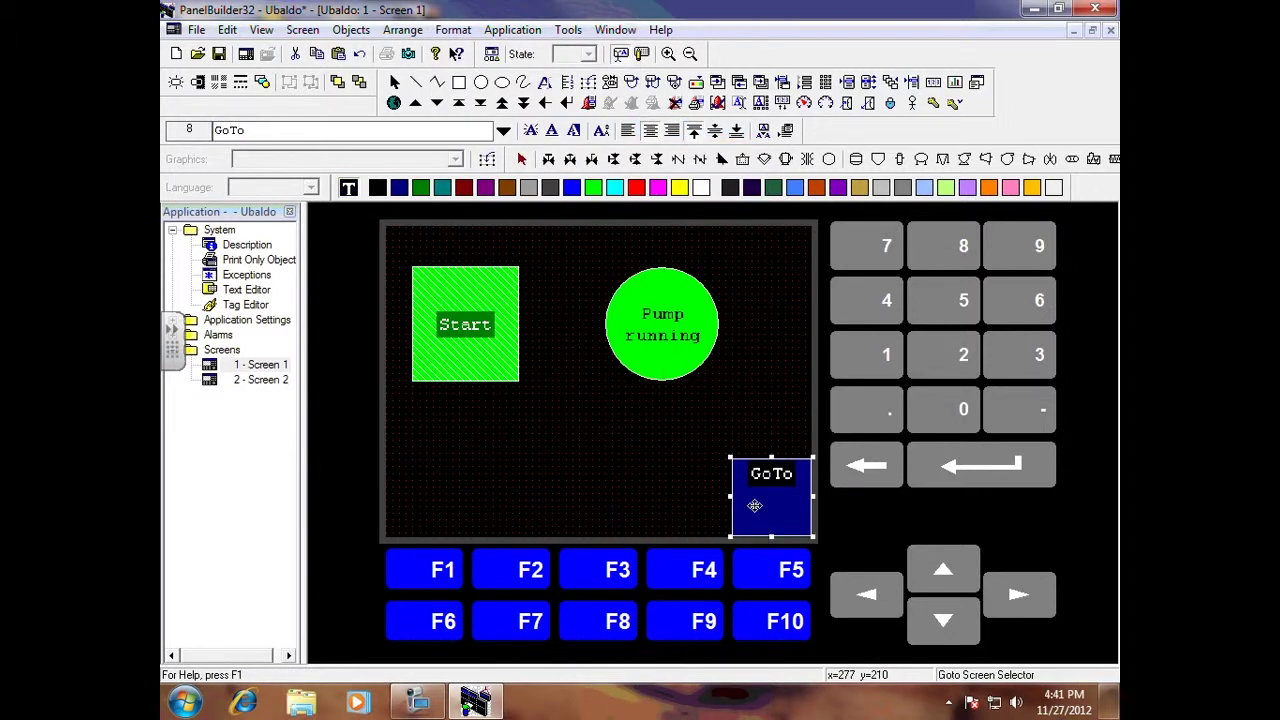
left_click(451, 31)
left_click(662, 499)
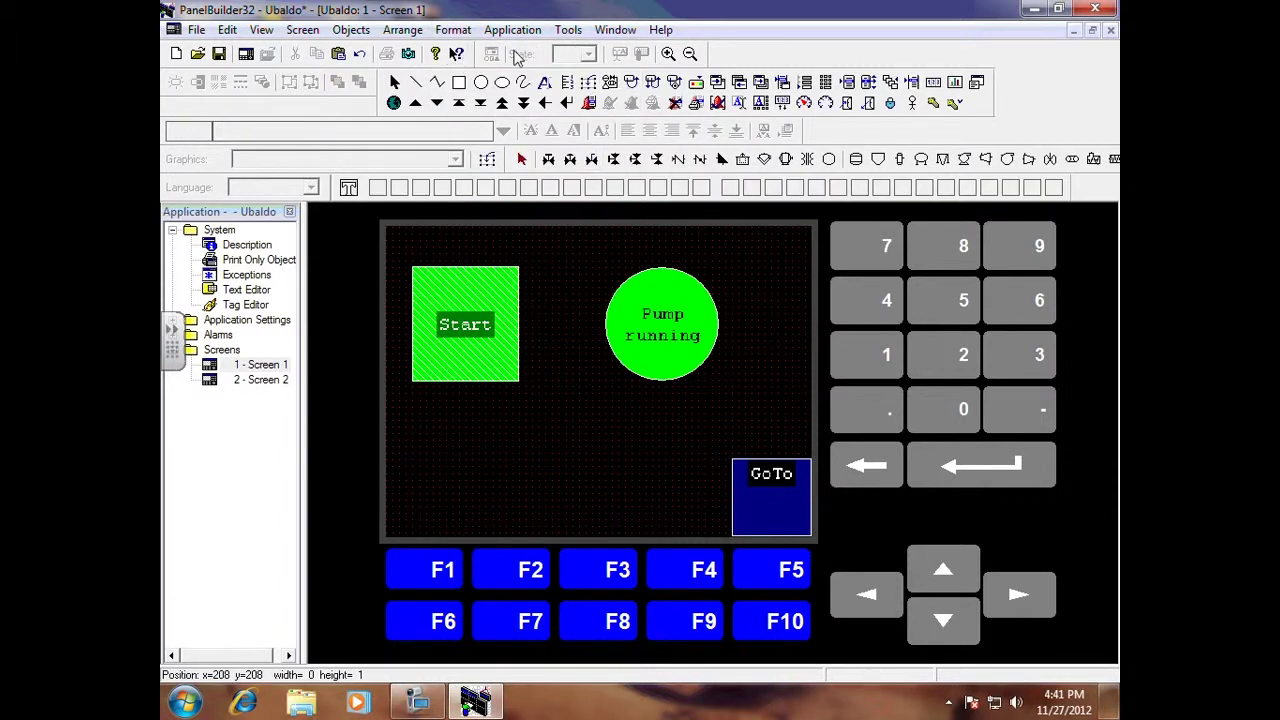
Step: Change the whole GoTo button's background color from blue to Black
left_click(771, 497)
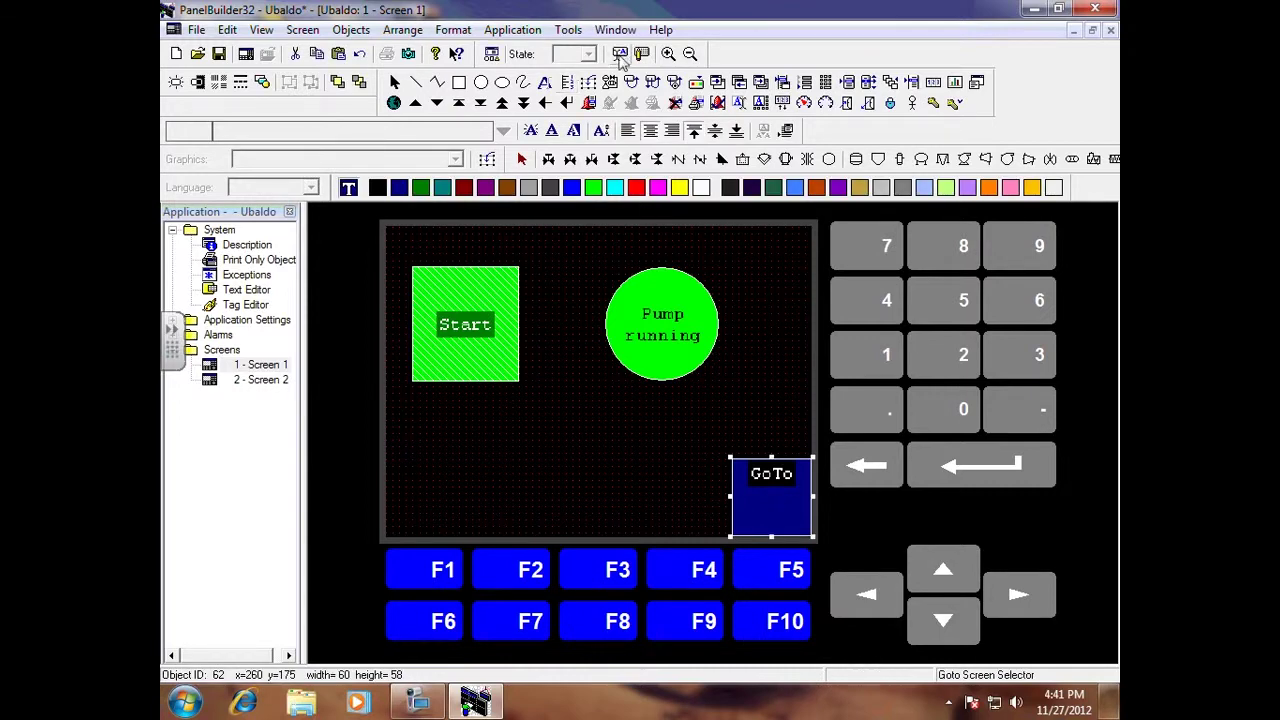
left_click(455, 31)
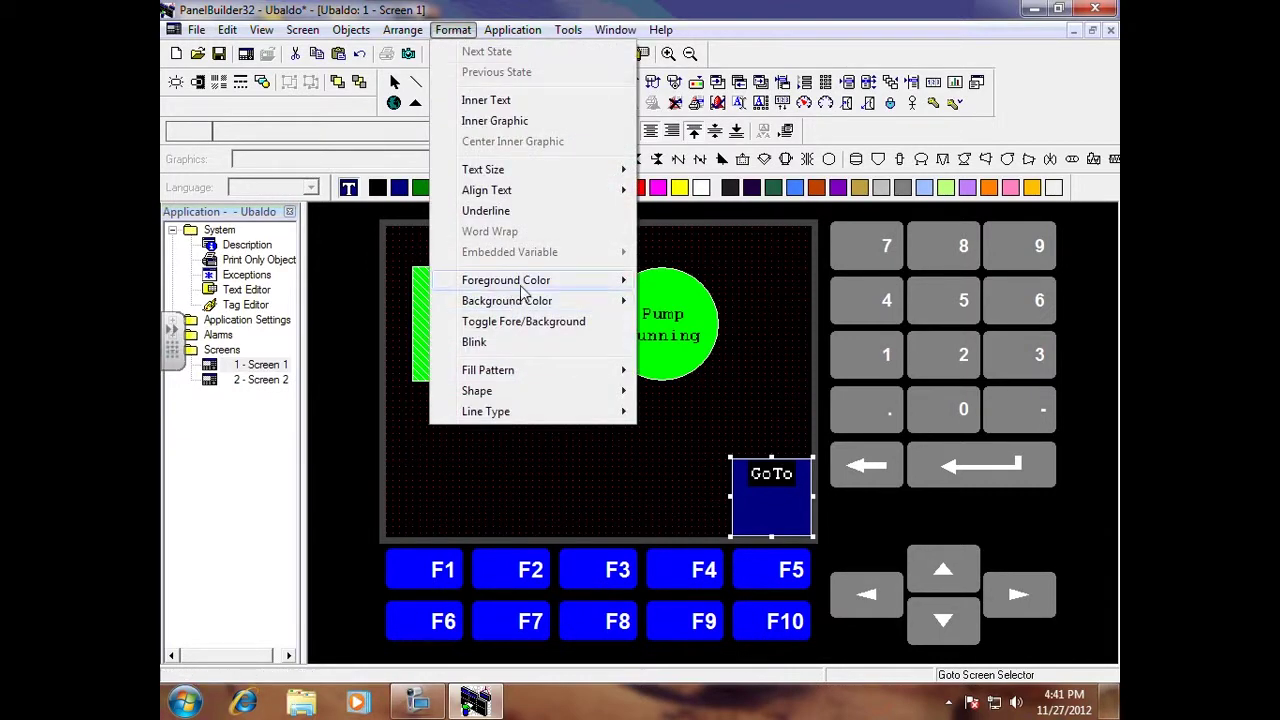
mouse_move(537, 305)
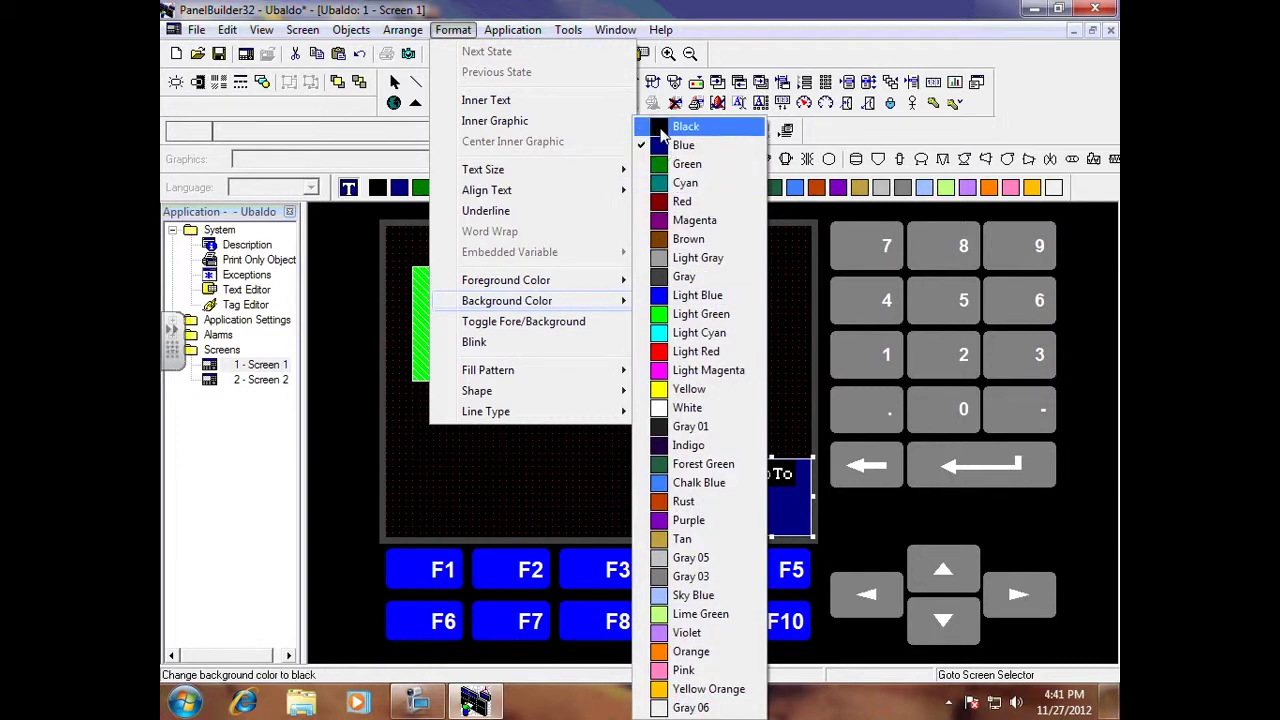
left_click(682, 127)
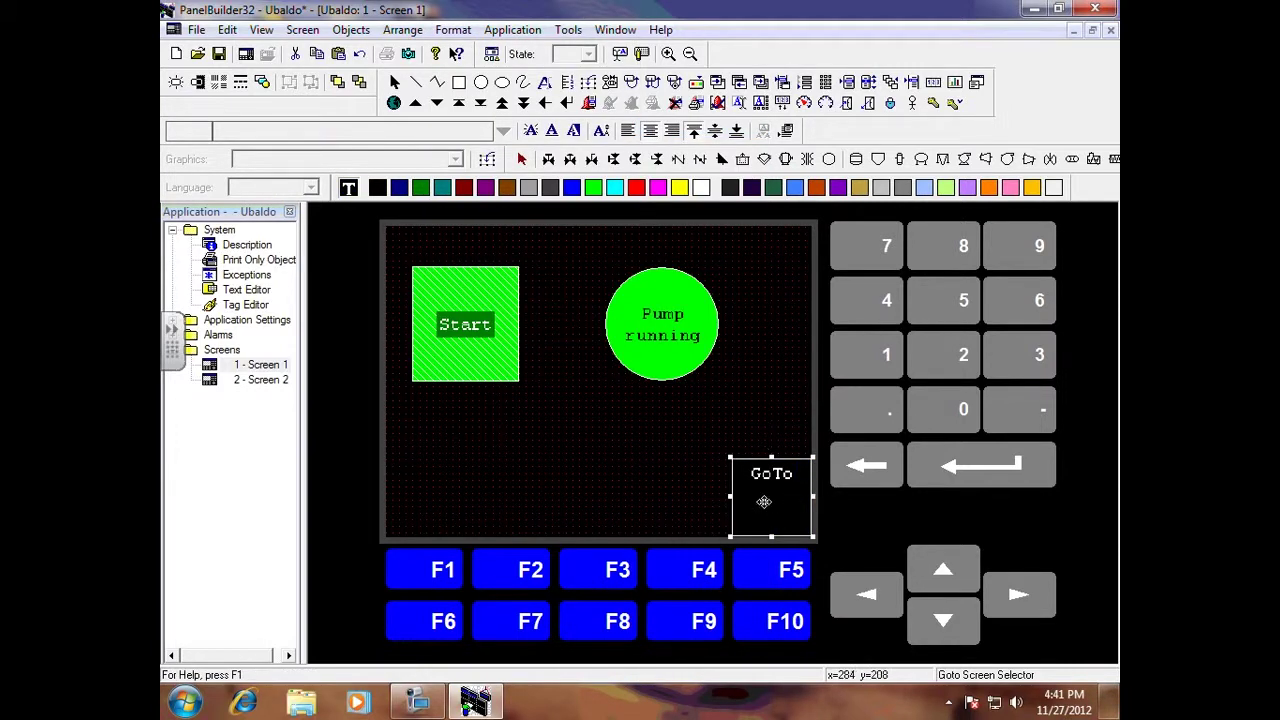
left_click(654, 500)
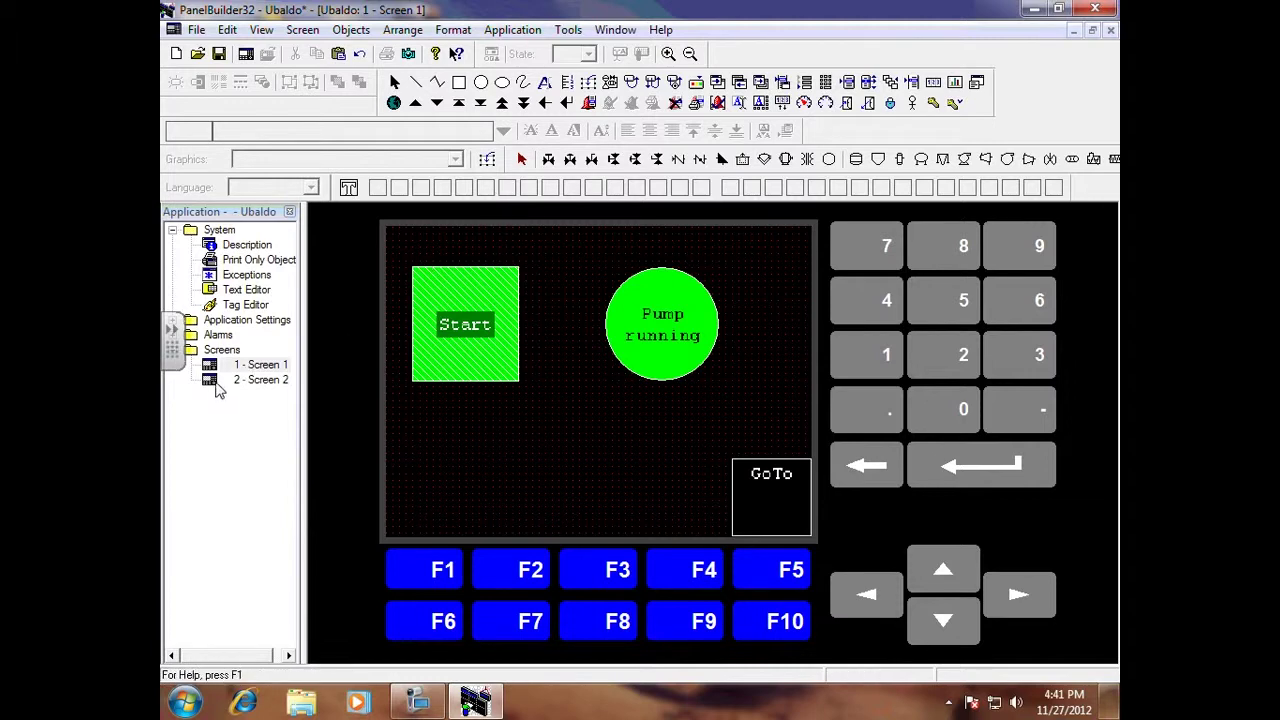
Step: Open Screen 2 and draw a bar graph at its upper left
double_click(213, 382)
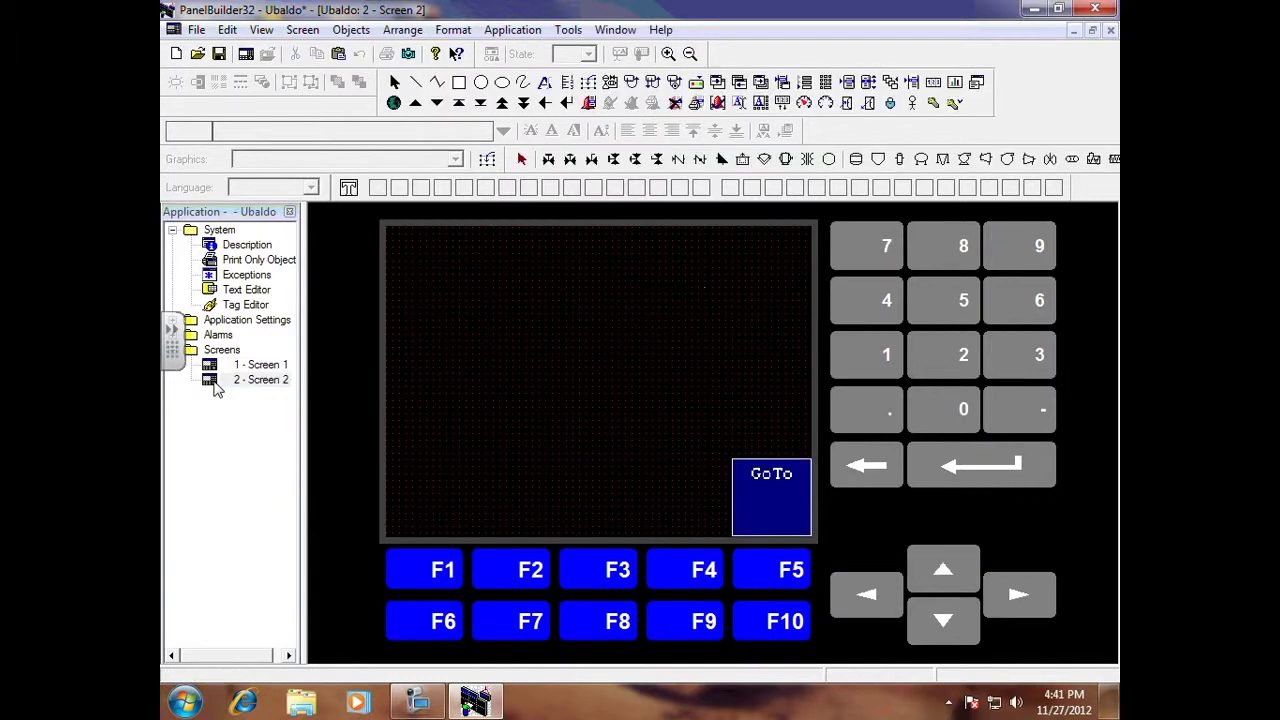
left_click(351, 29)
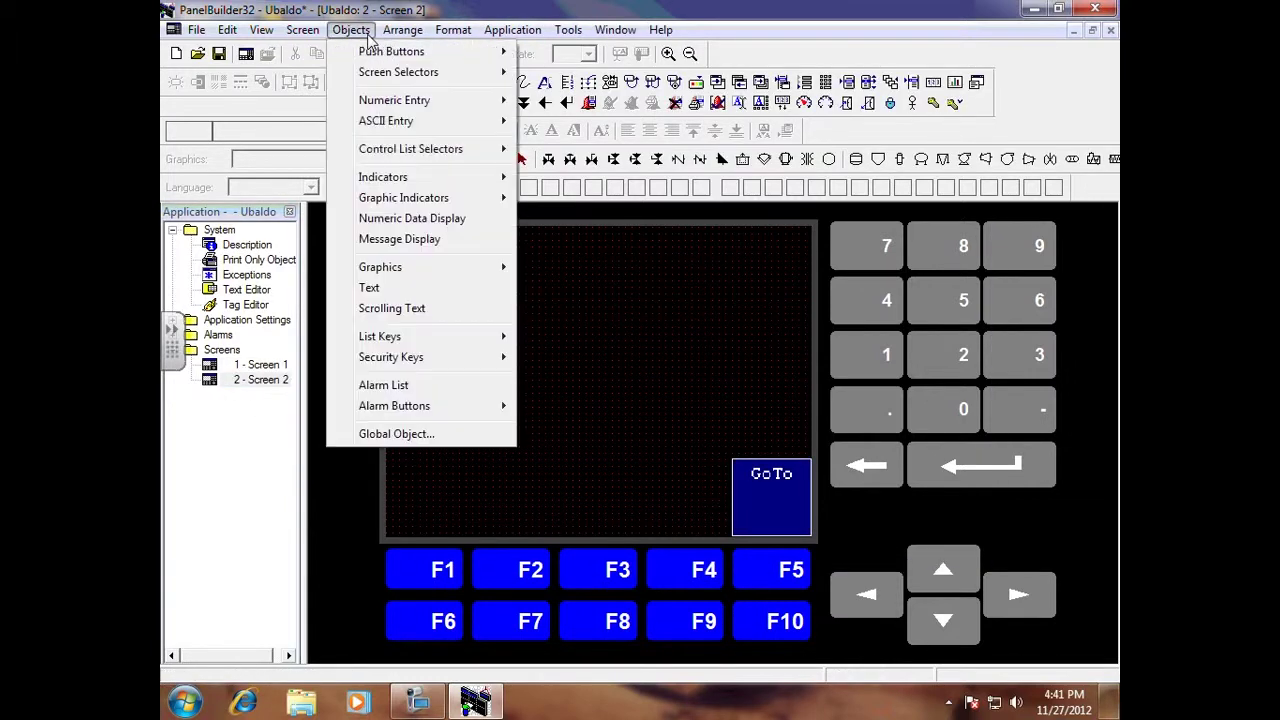
mouse_move(403, 203)
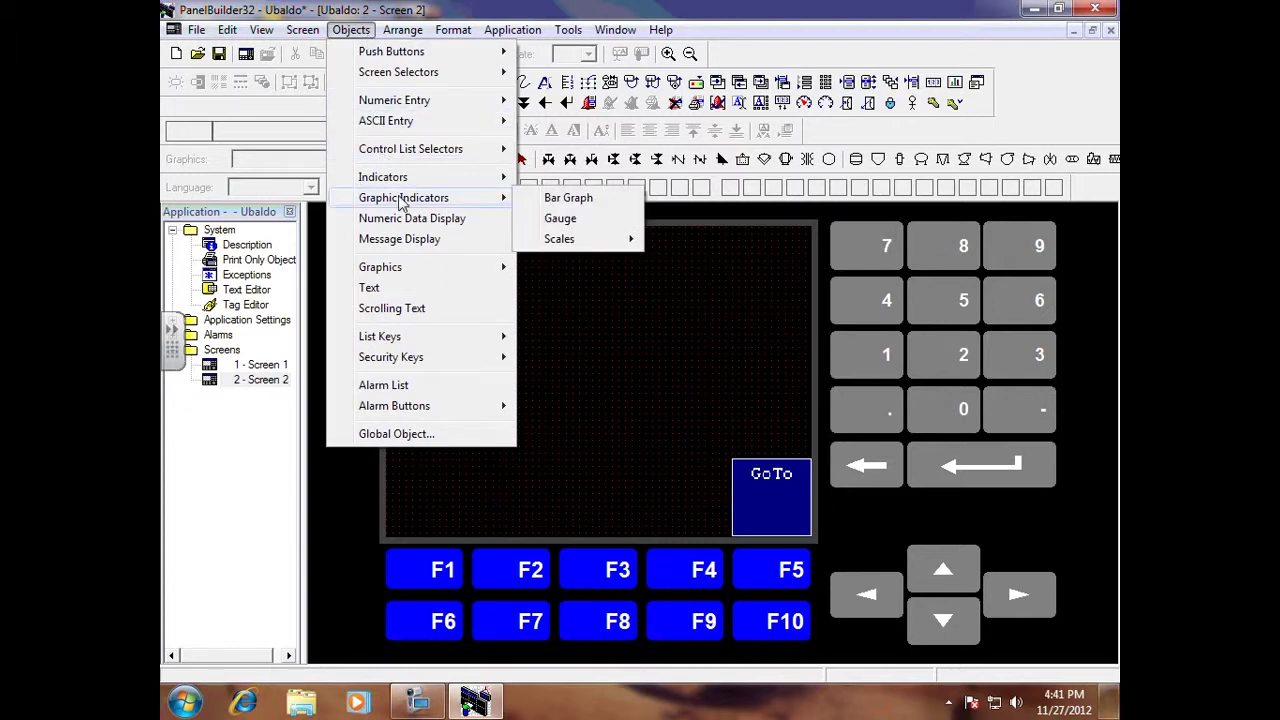
left_click(553, 203)
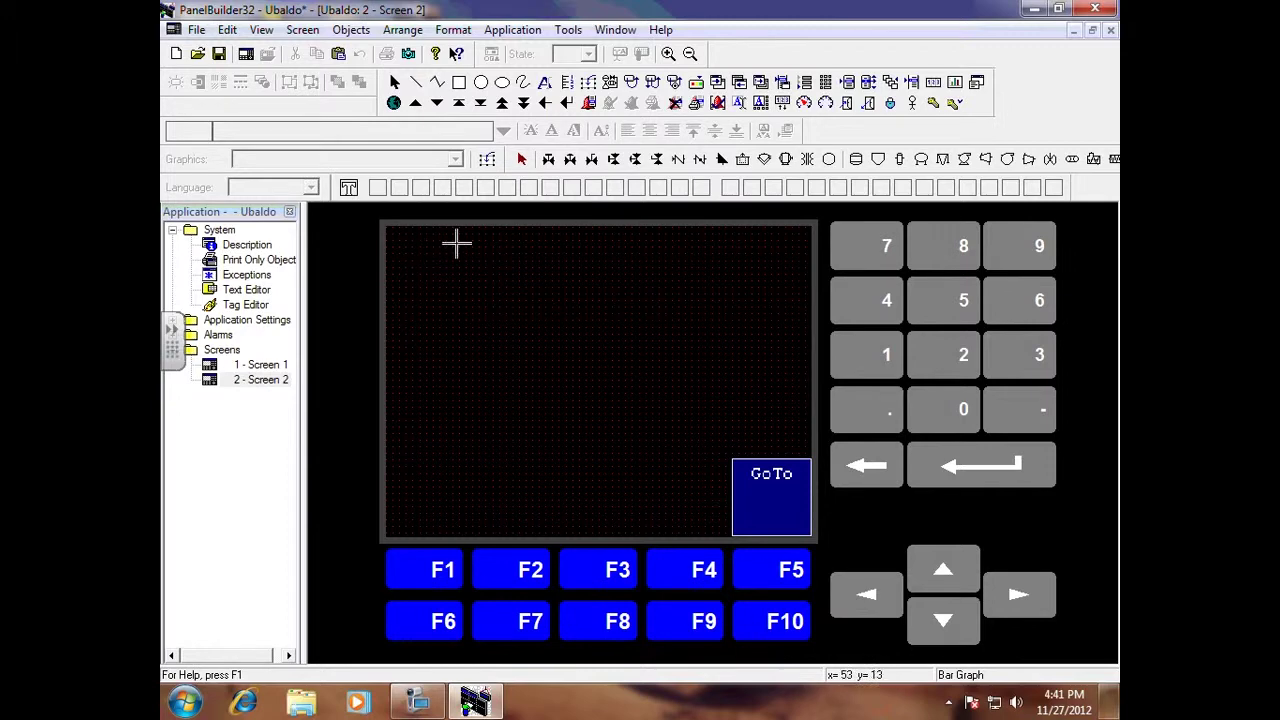
left_click_drag(433, 268, 512, 426)
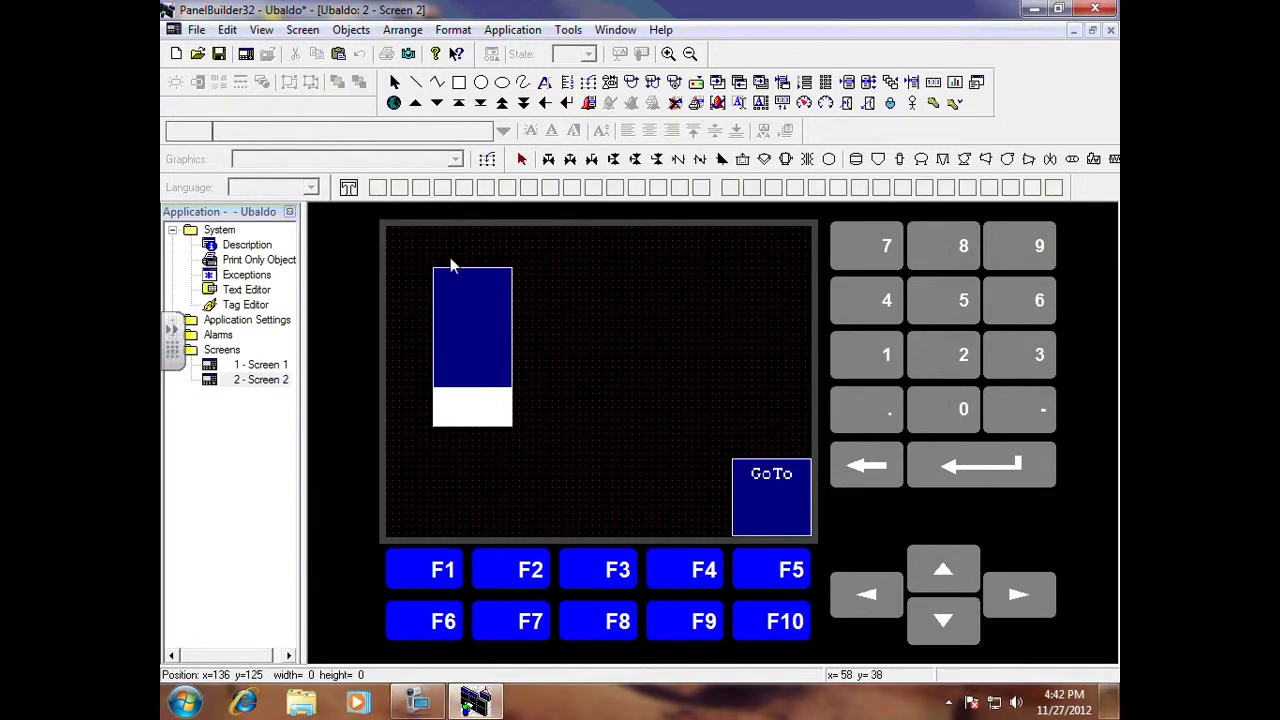
Step: Draw a gauge to the right of the bar graph
left_click(351, 29)
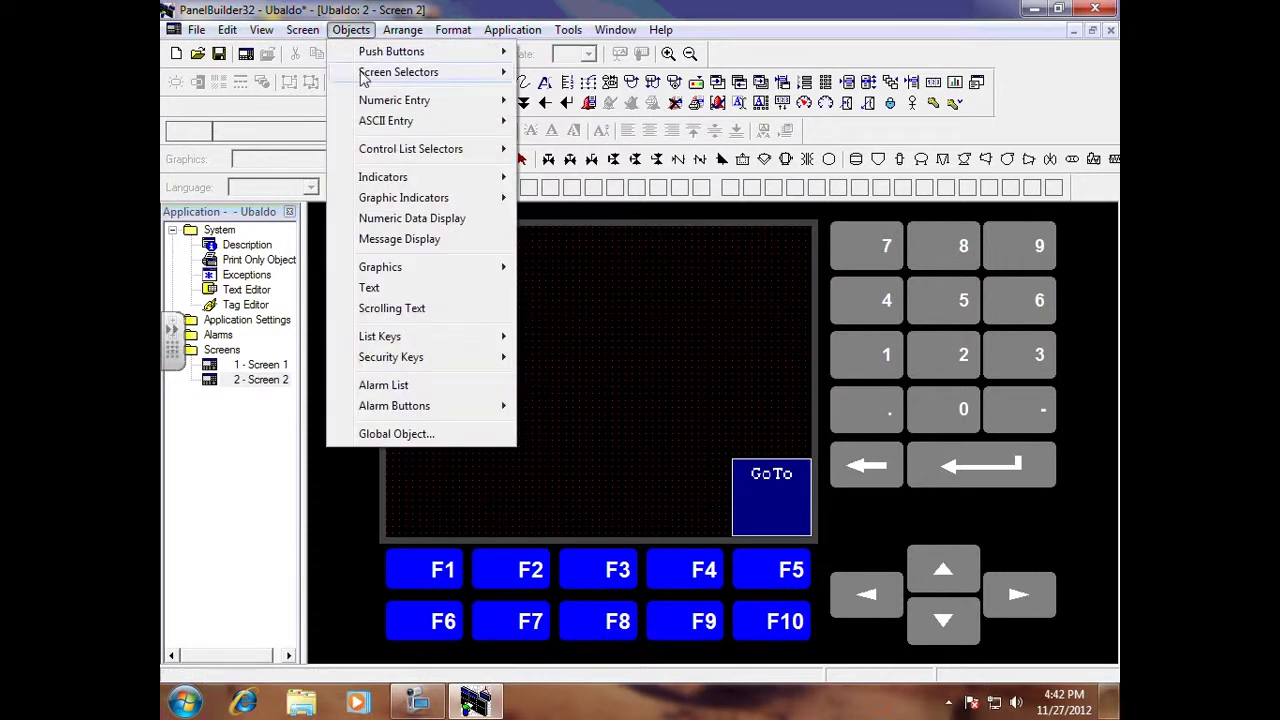
mouse_move(490, 199)
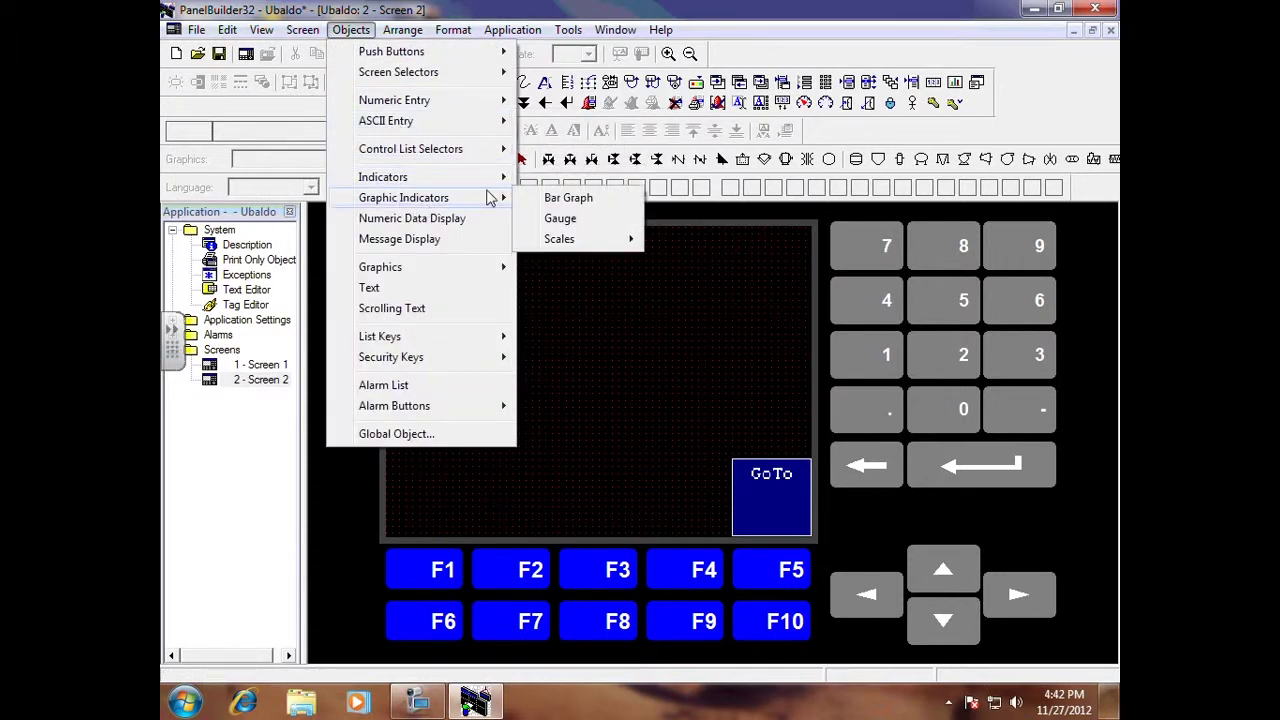
left_click(562, 220)
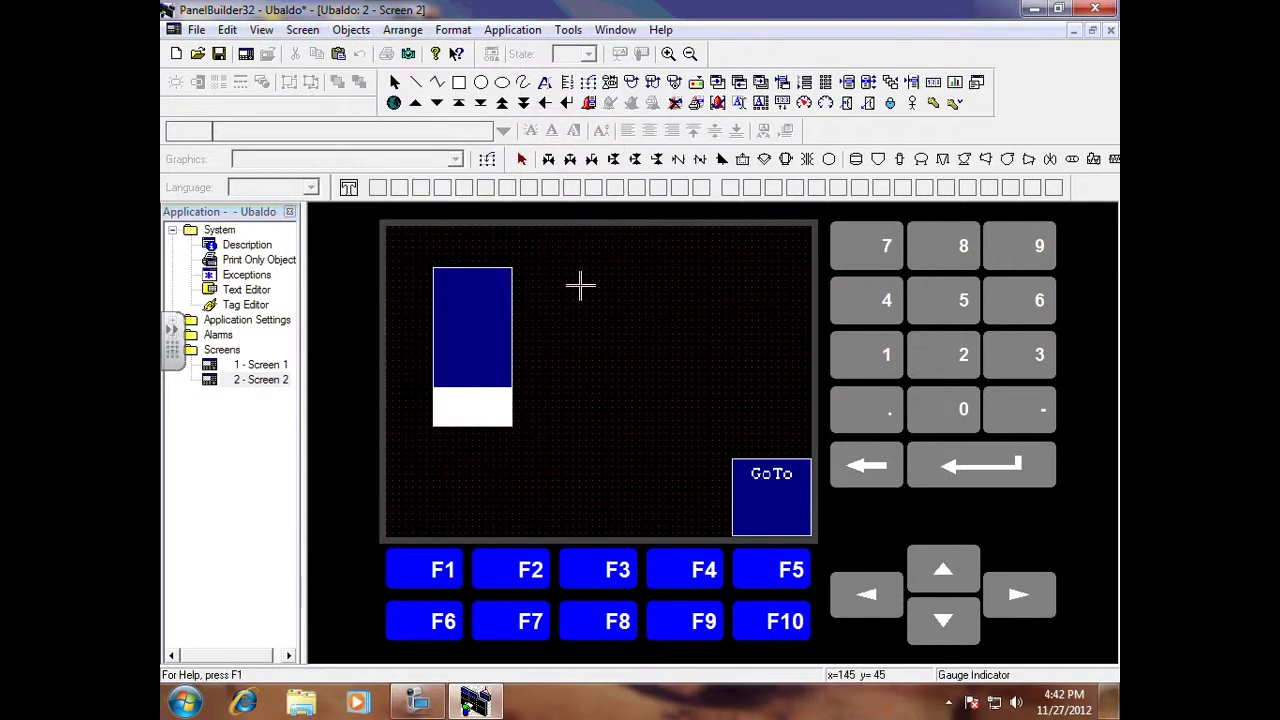
left_click_drag(586, 287, 740, 421)
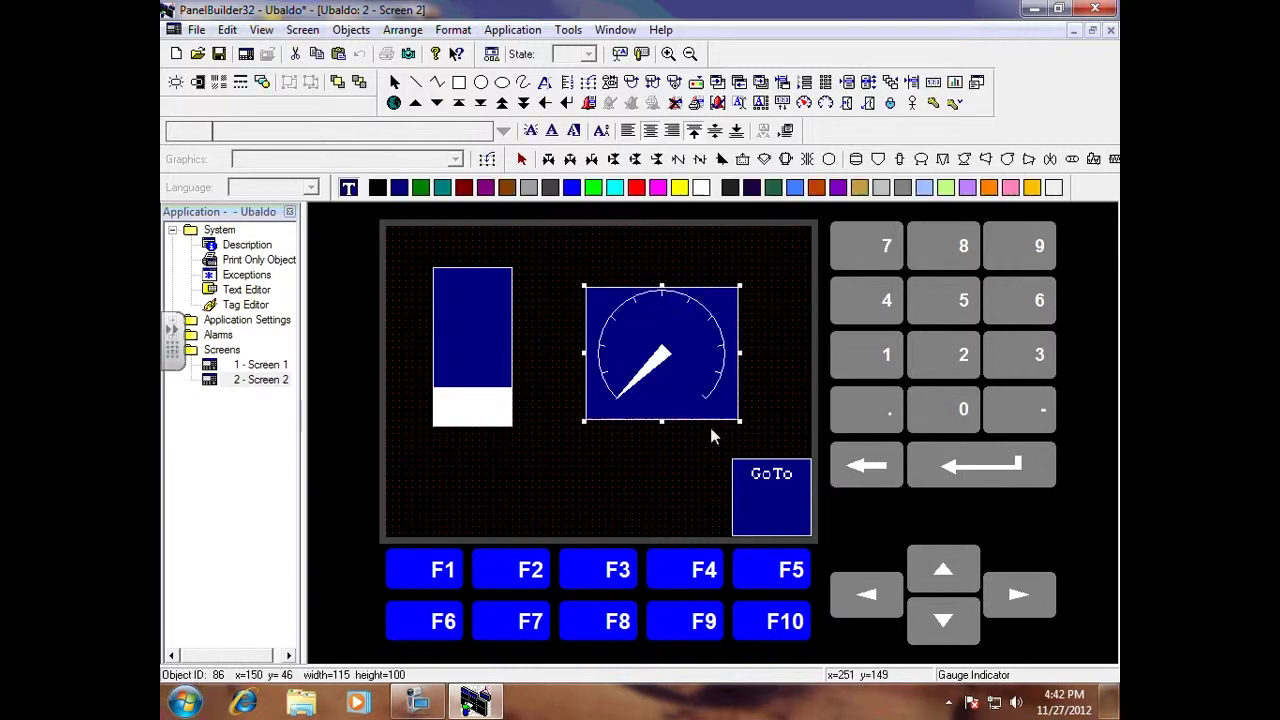
left_click(674, 443)
Step: Reposition the gauge and bar graph so they sit side by side near the top
left_click(658, 340)
left_click_drag(658, 340, 645, 301)
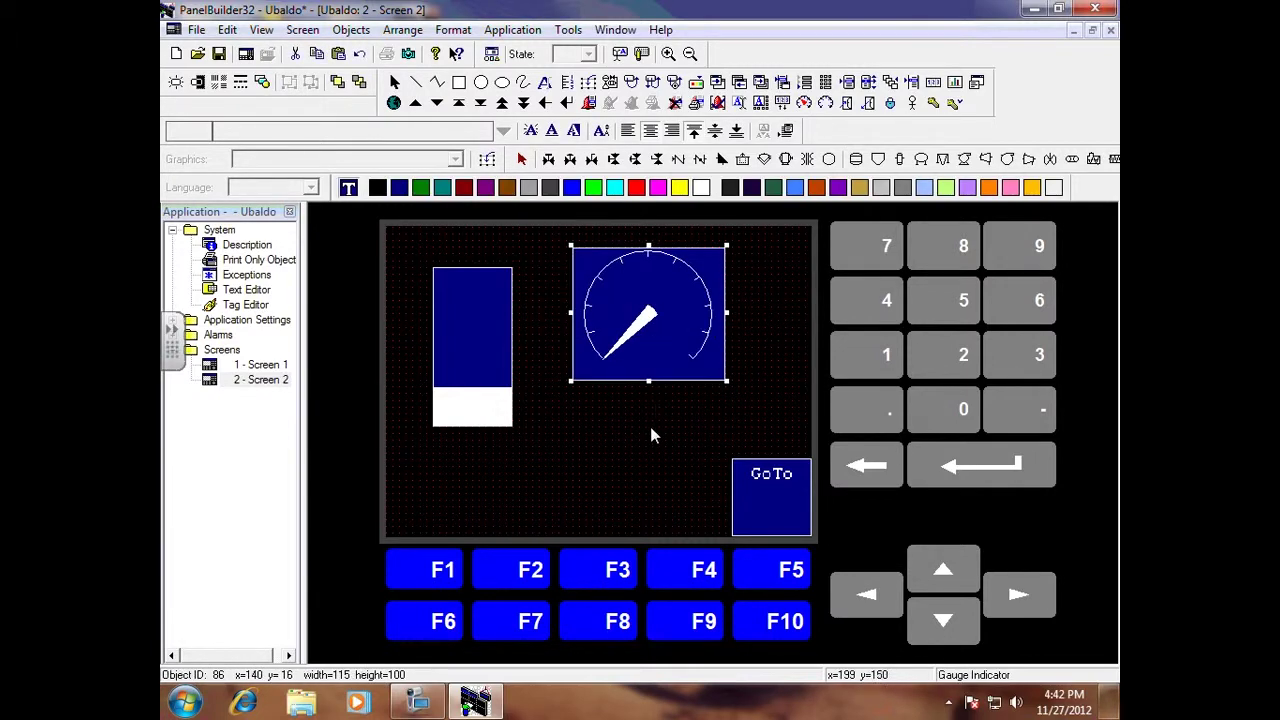
left_click(650, 427)
left_click_drag(488, 370, 489, 343)
left_click(543, 443)
left_click(480, 346)
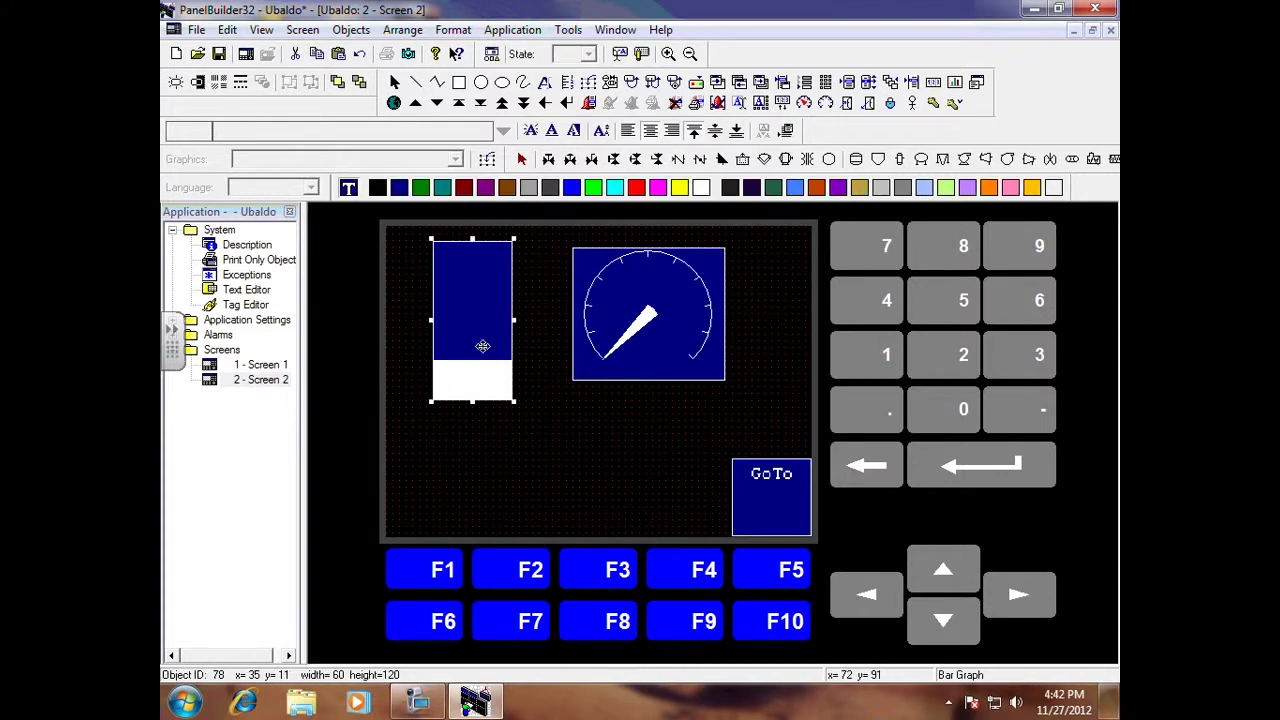
left_click_drag(471, 298, 475, 337)
left_click(643, 334)
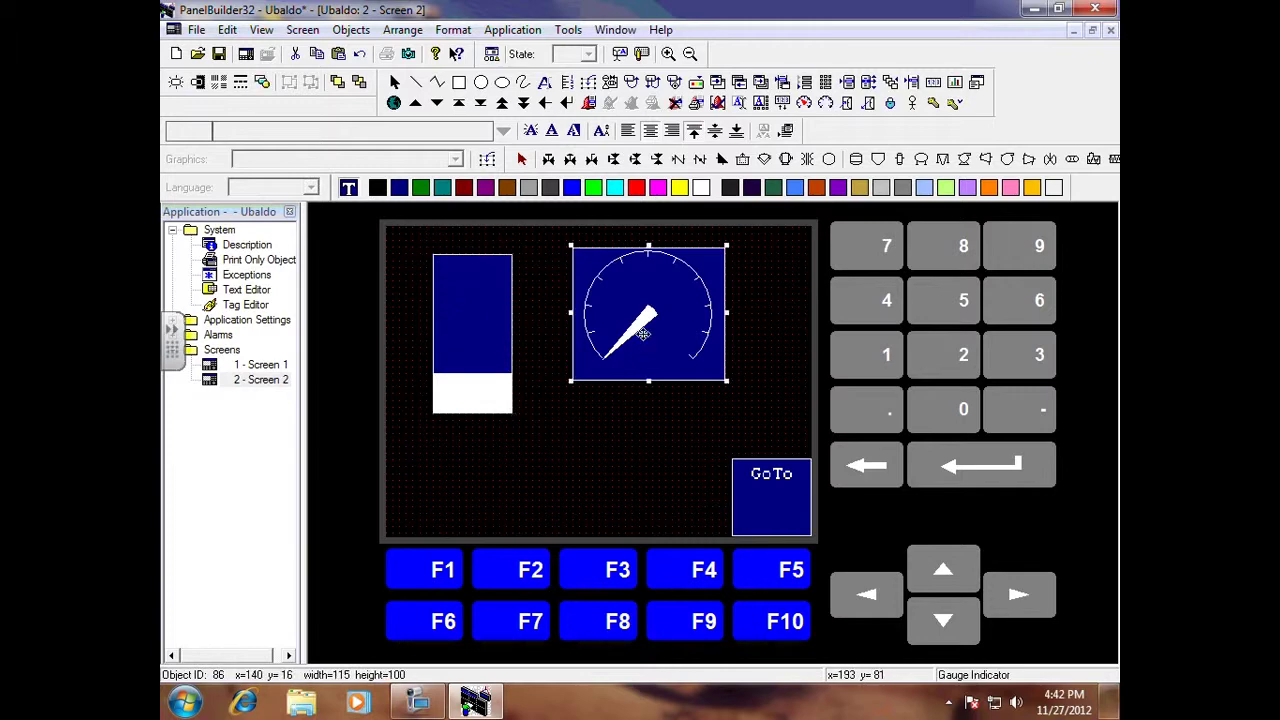
left_click_drag(643, 334, 645, 354)
left_click(612, 432)
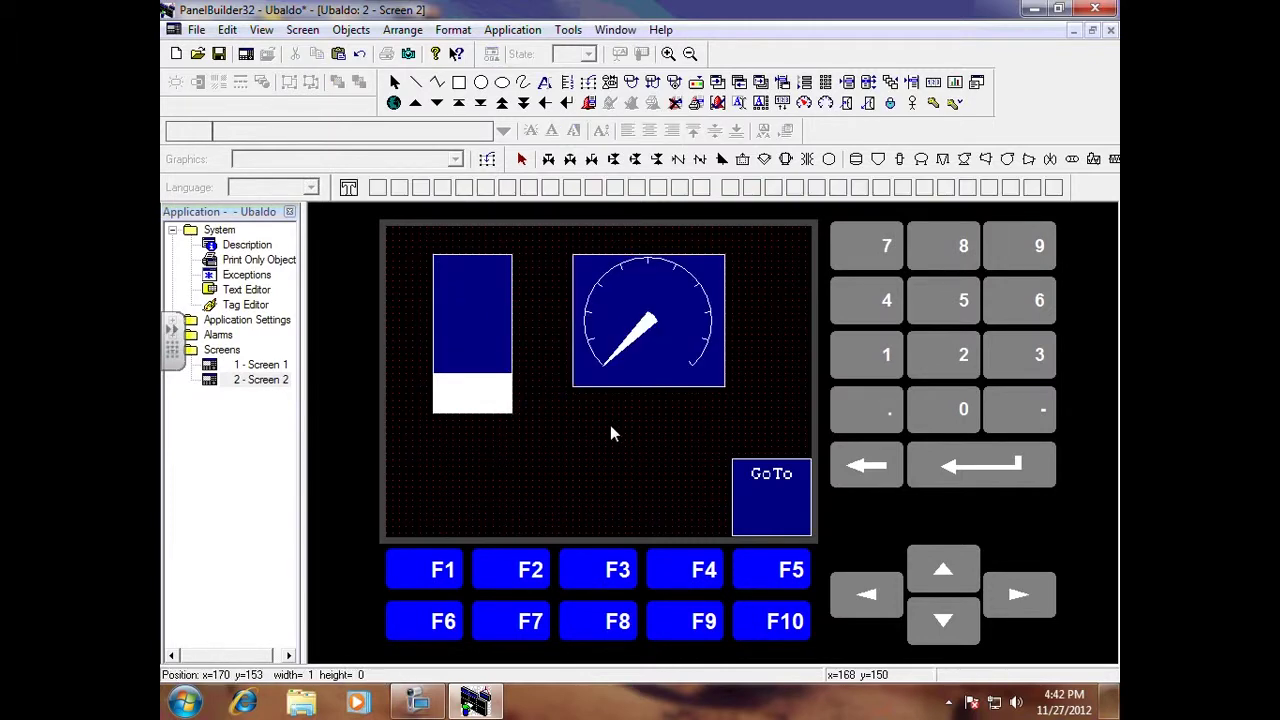
double_click(478, 356)
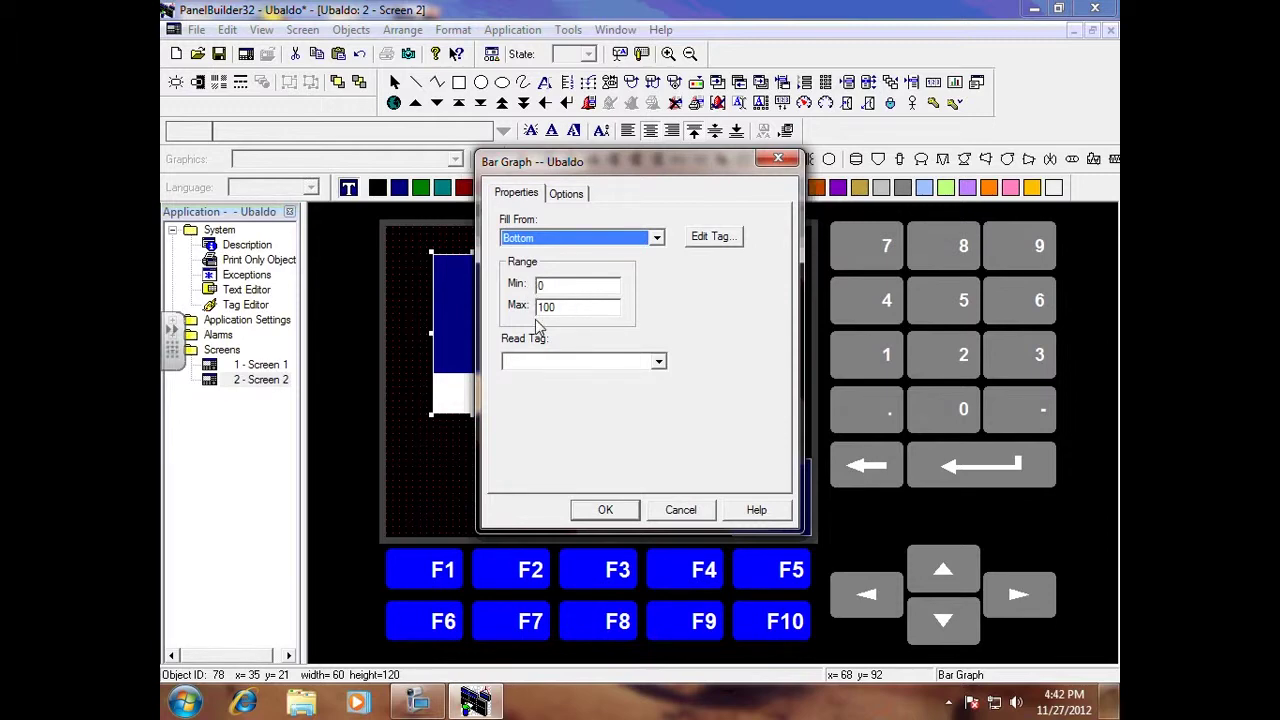
Step: Set the bar graph's maximum to 16383 and its read tag to Water_Level
left_click_drag(568, 307, 522, 314)
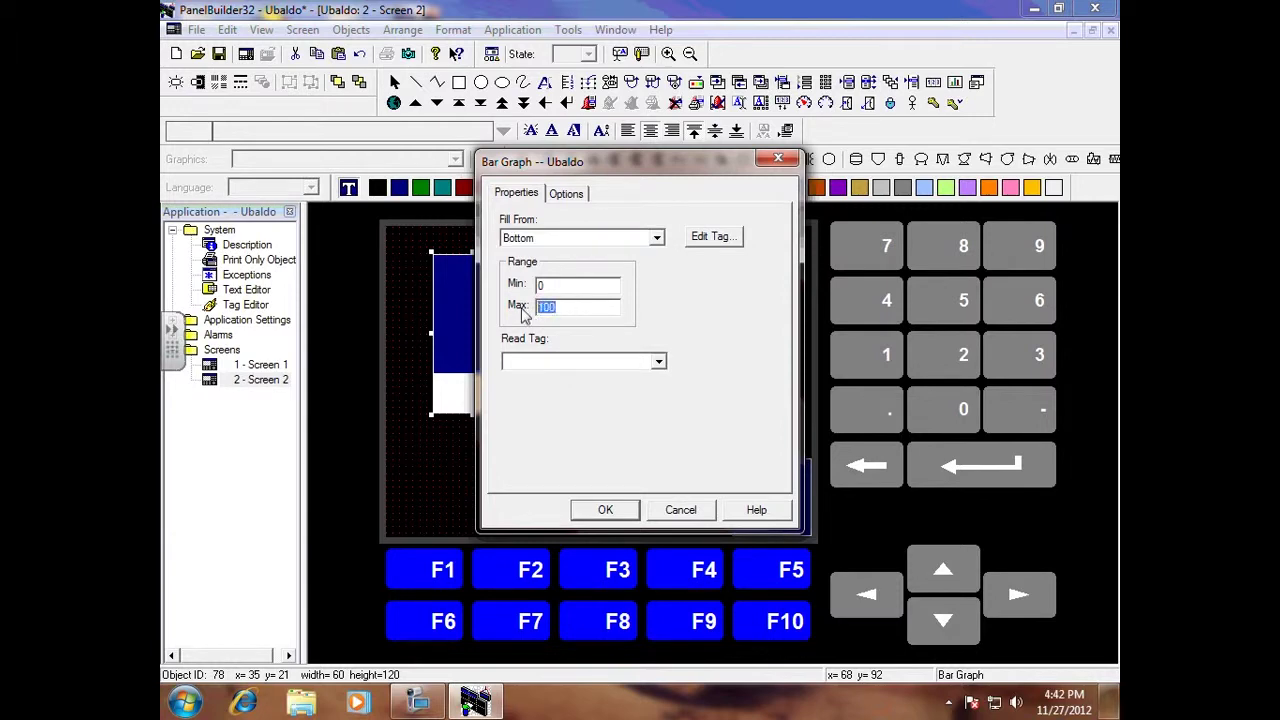
type("16383")
left_click(658, 362)
left_click_drag(710, 410, 712, 452)
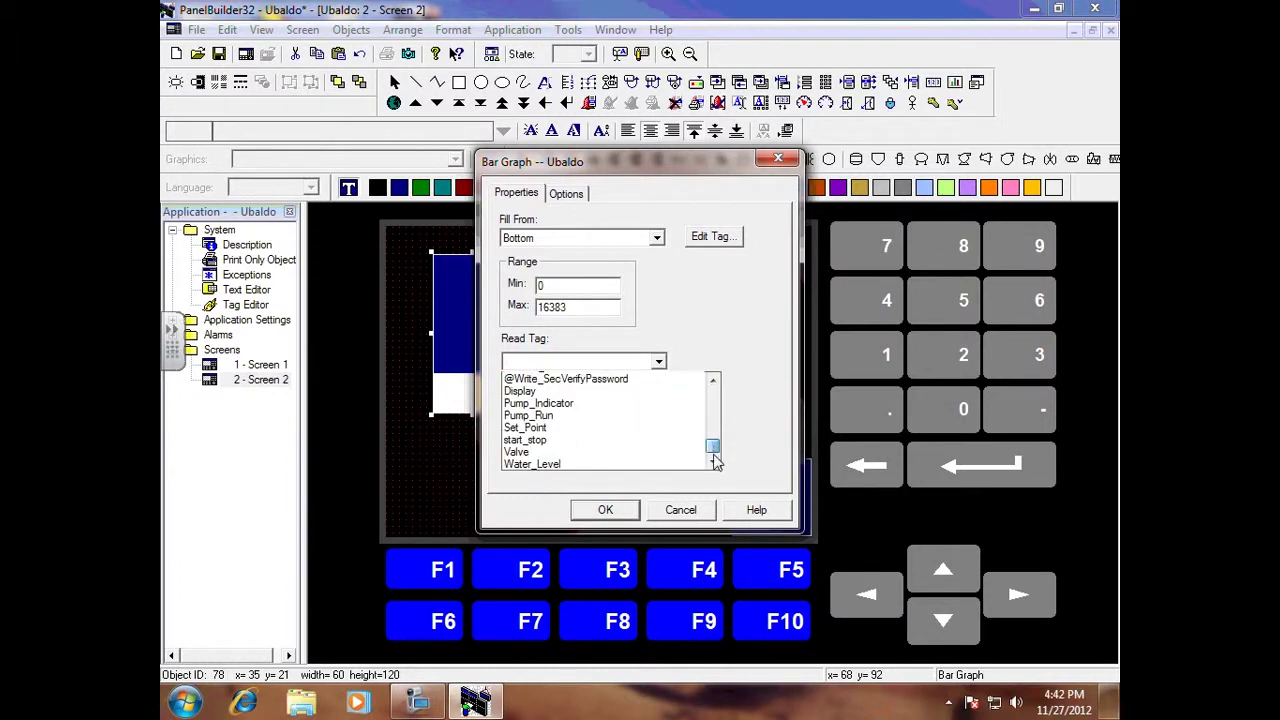
left_click(553, 466)
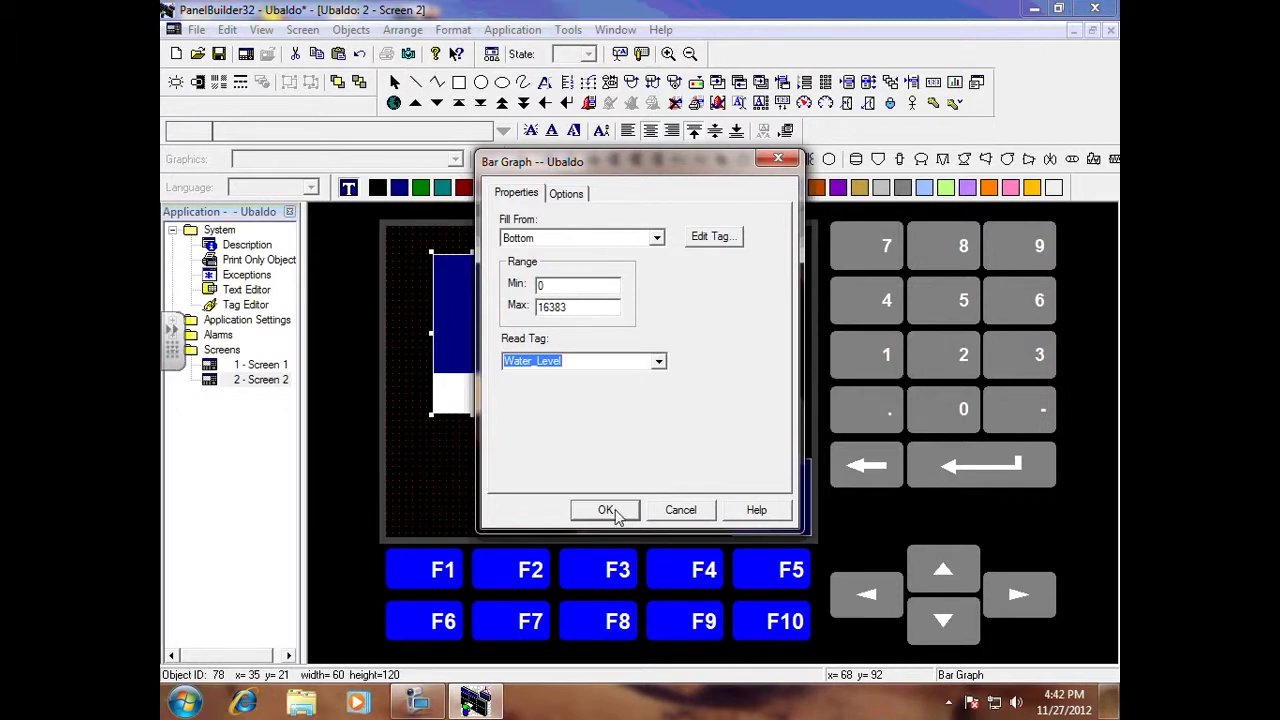
left_click(715, 237)
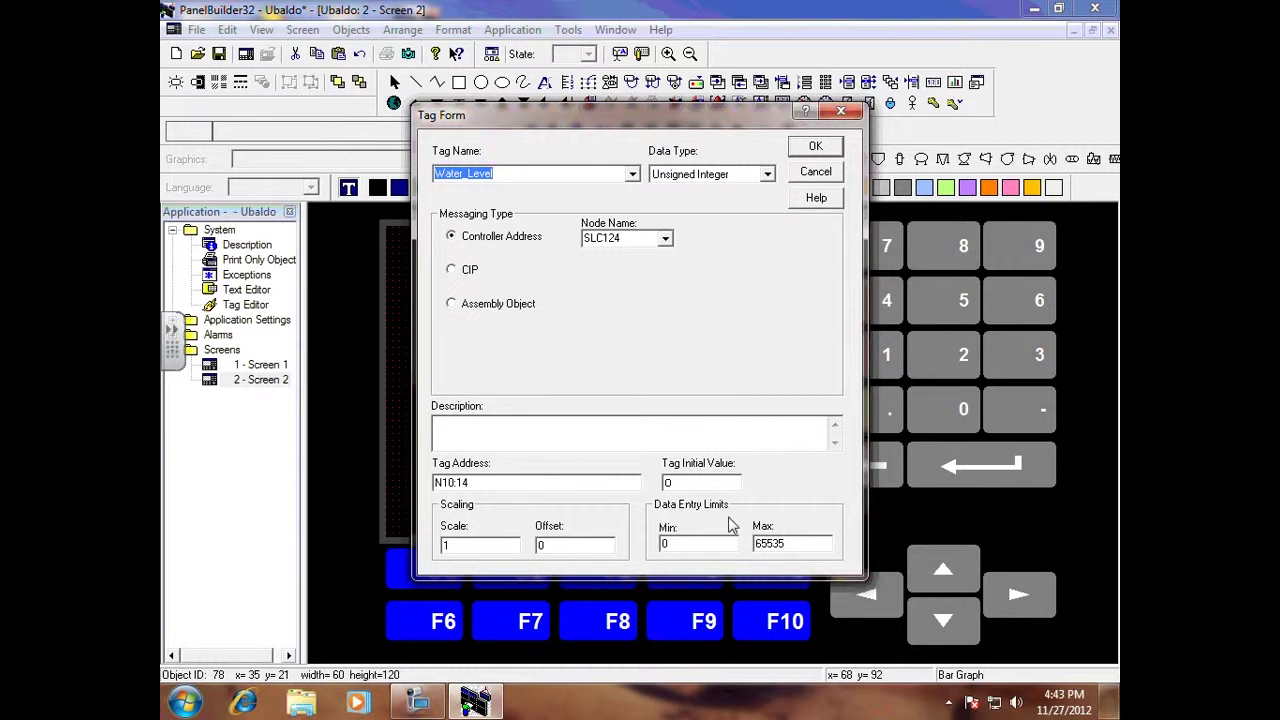
Step: Set Water_Level's data entry maximum to 16383 and apply the tag and bar graph settings
left_click_drag(787, 545, 750, 543)
type("16383")
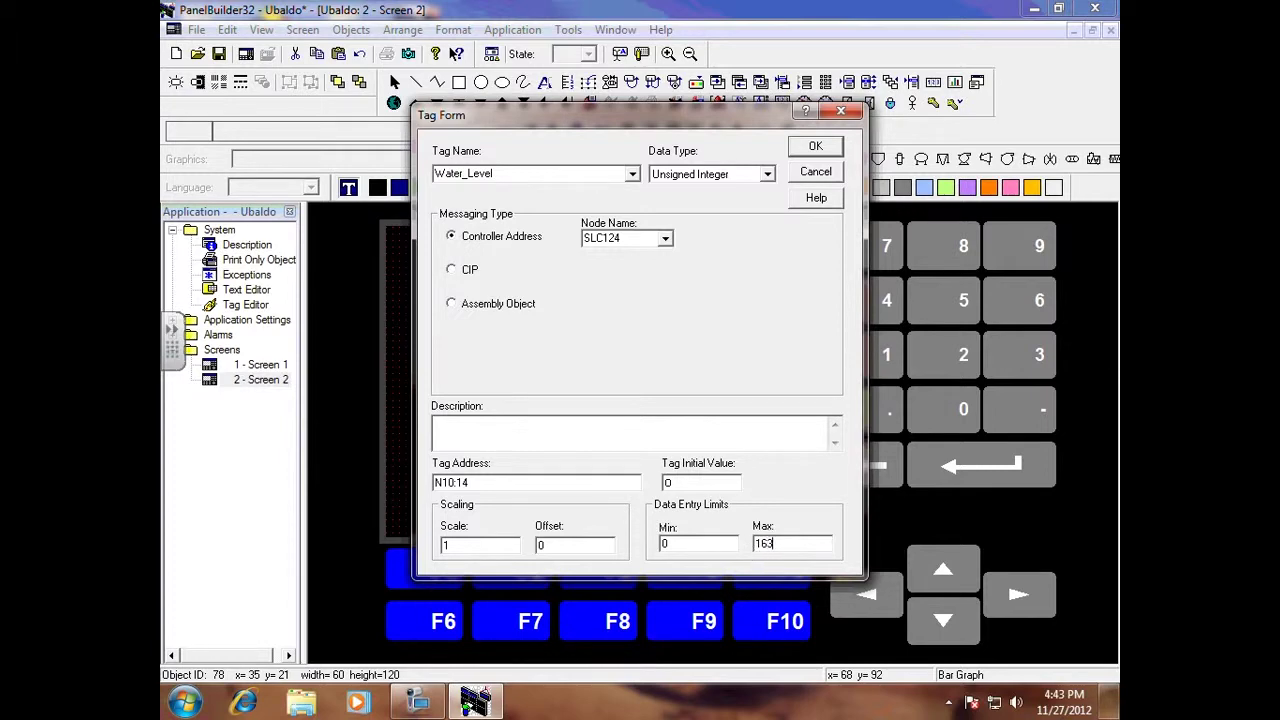
left_click(810, 148)
left_click(604, 509)
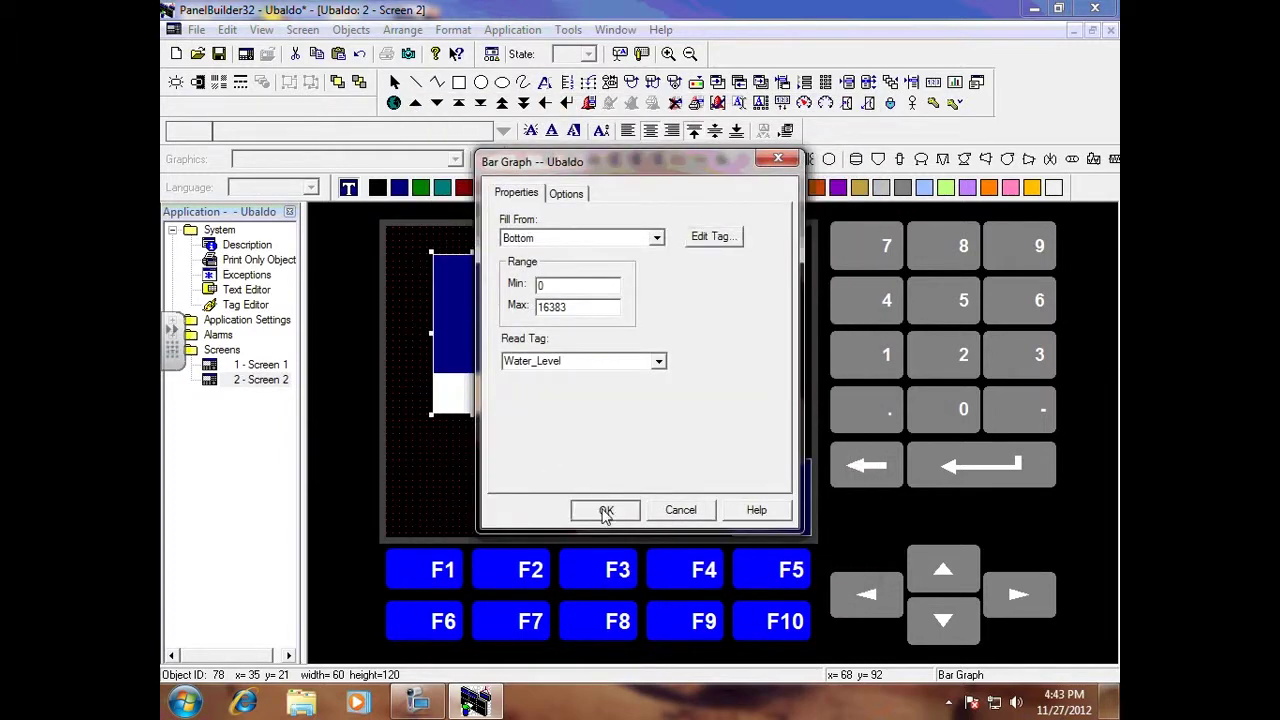
left_click(455, 455)
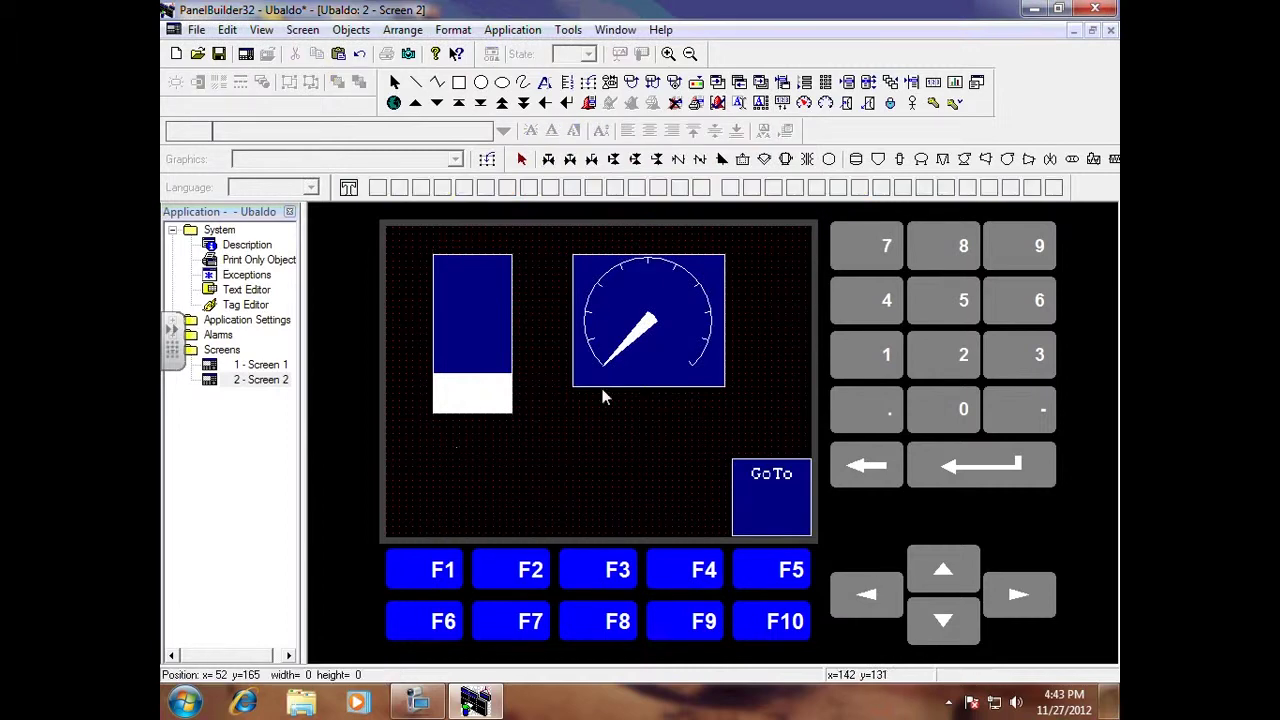
double_click(656, 336)
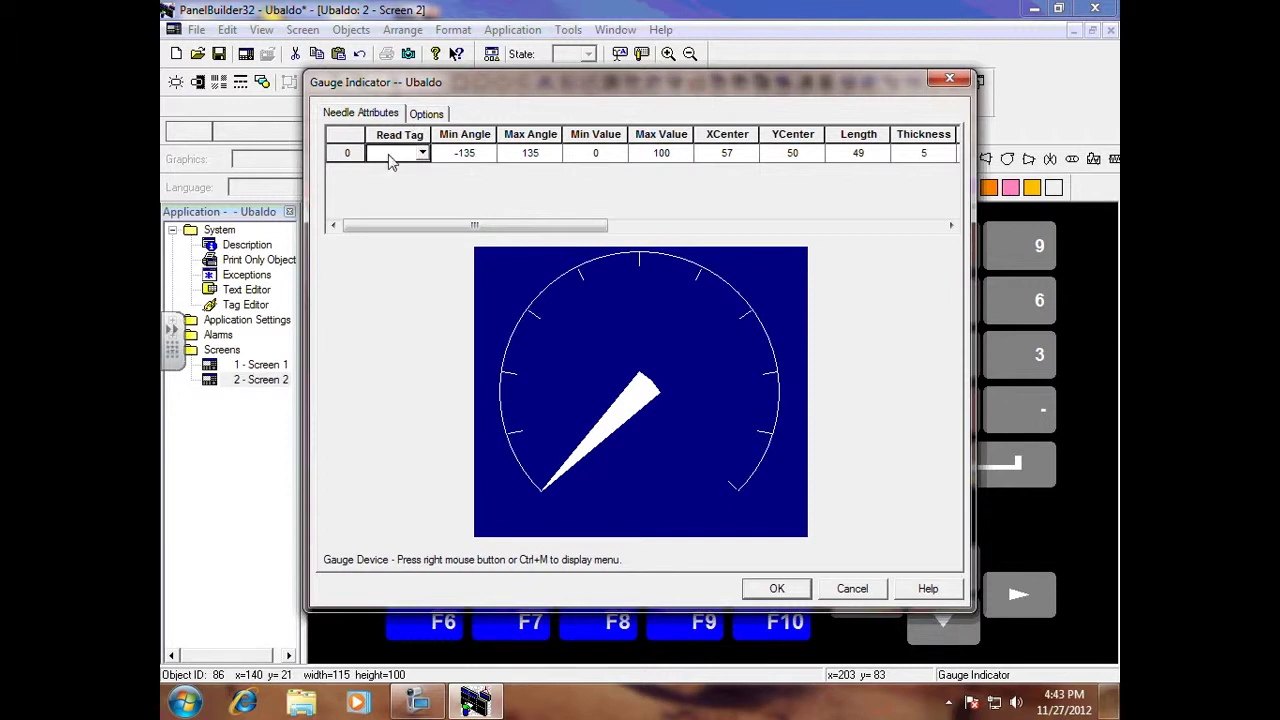
Step: Make the gauge needle read the Valve tag with a maximum value of 16383
left_click(422, 153)
left_click_drag(422, 196, 420, 247)
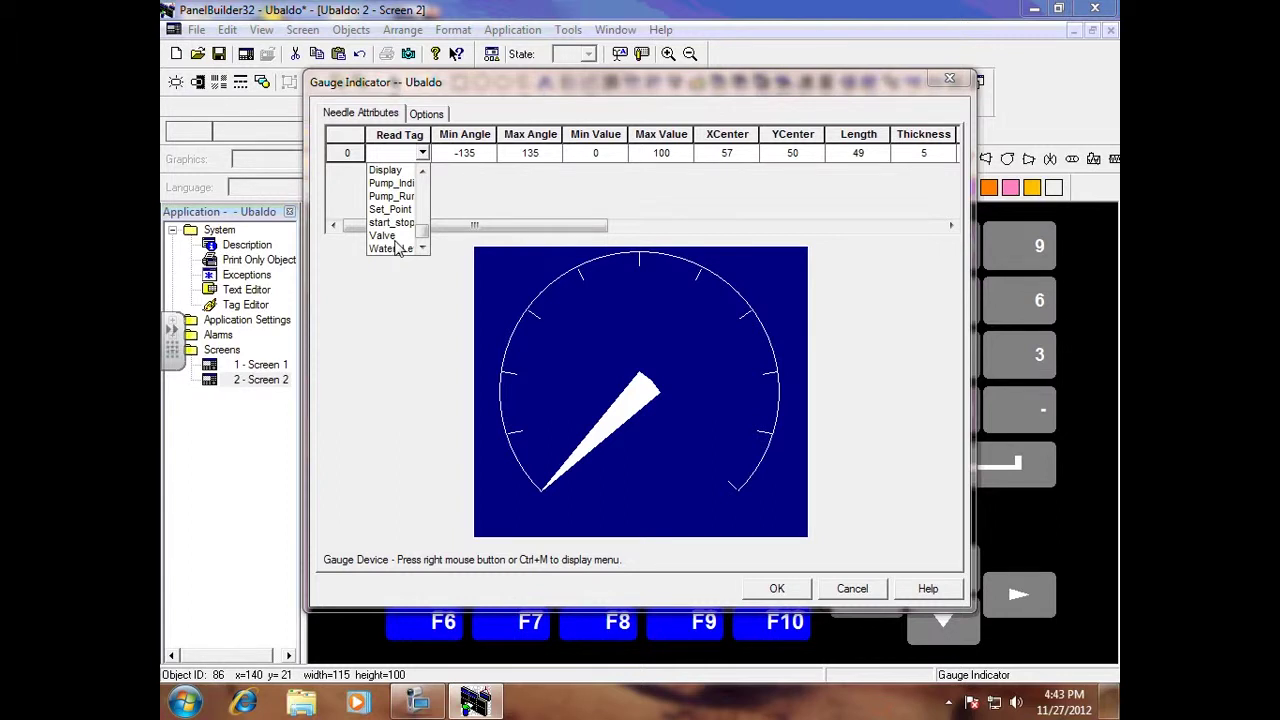
left_click(395, 236)
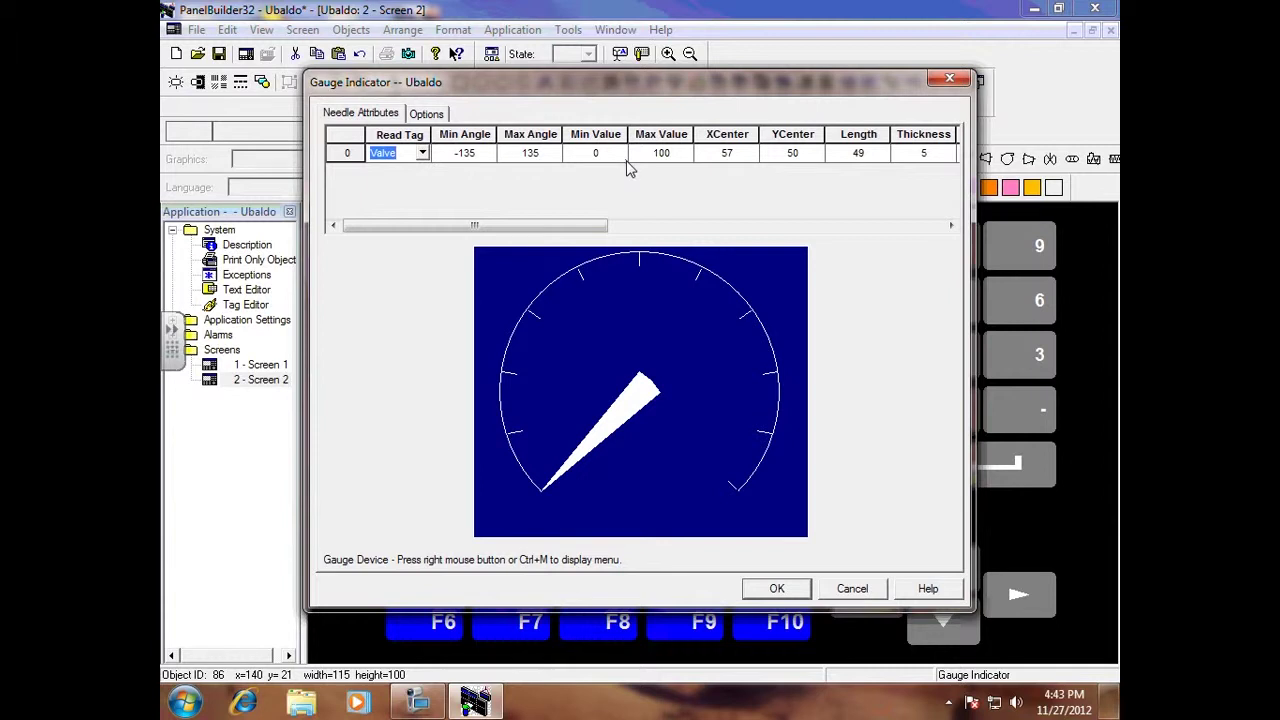
left_click(672, 153)
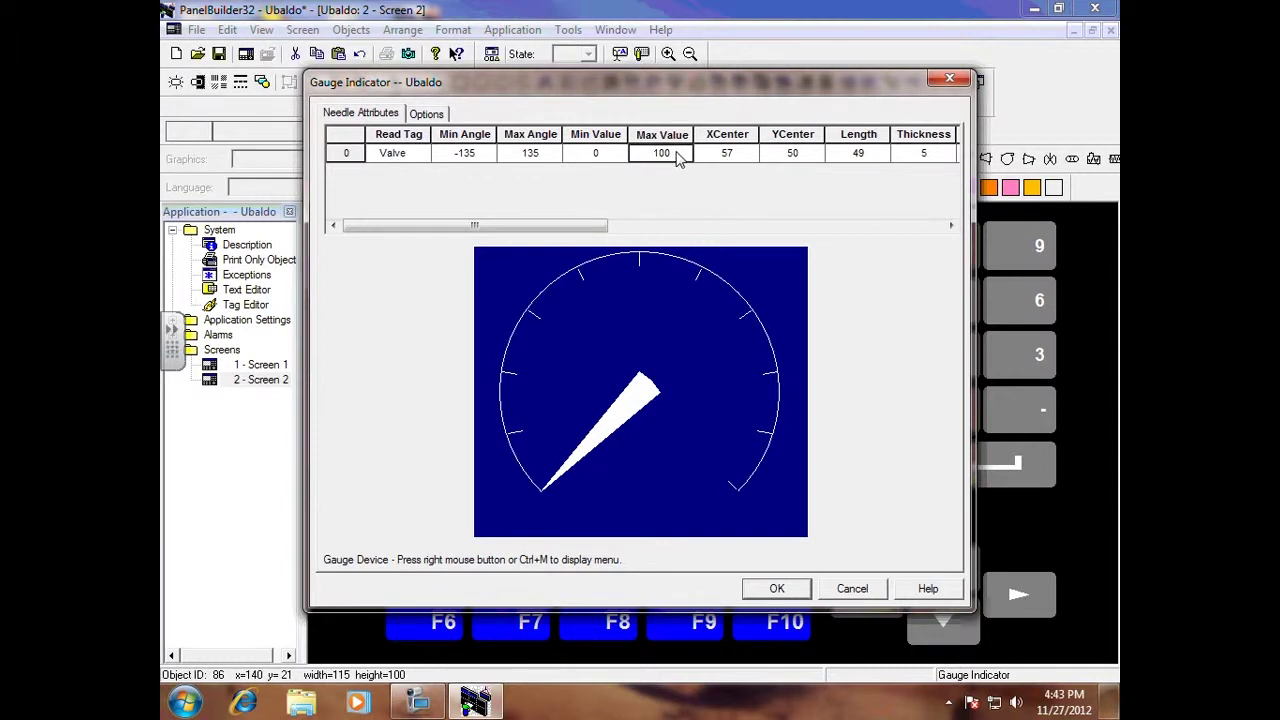
left_click_drag(680, 153, 644, 153)
type("16383")
Step: Change the needle's minimum angle to -120 and maximum angle to 120
left_click(480, 153)
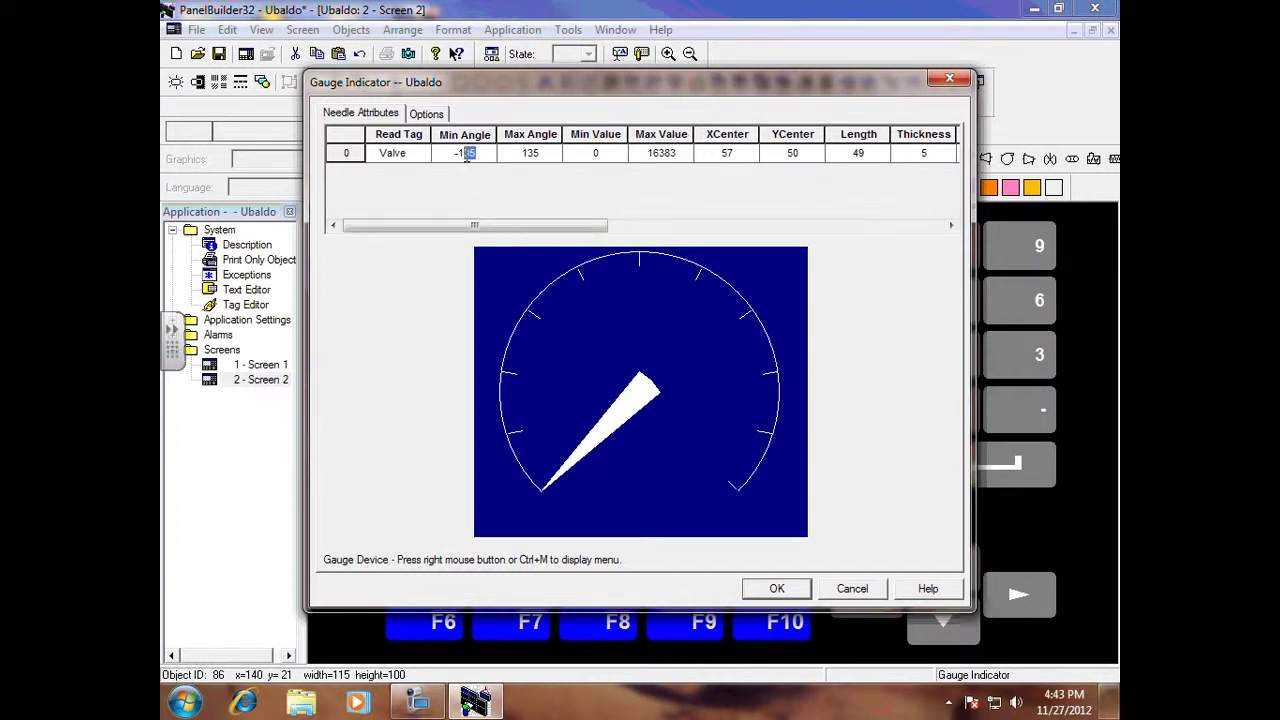
left_click(518, 153)
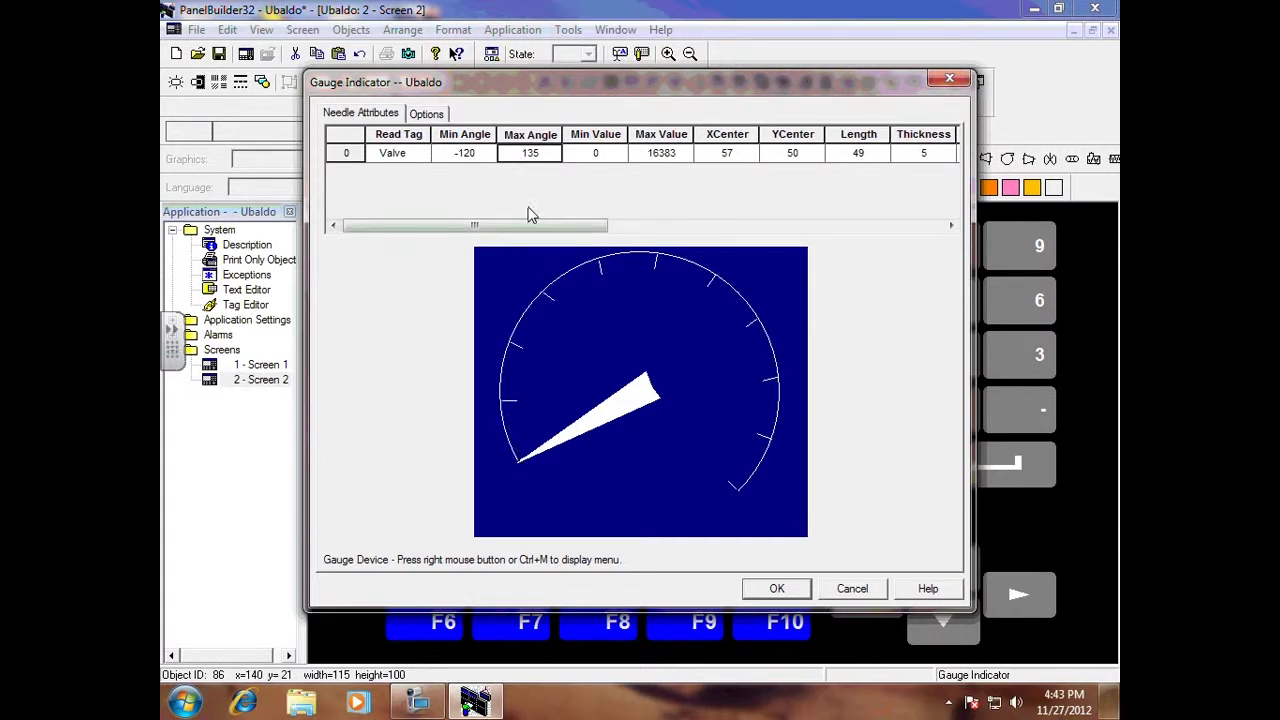
left_click(545, 153)
left_click_drag(545, 153, 518, 153)
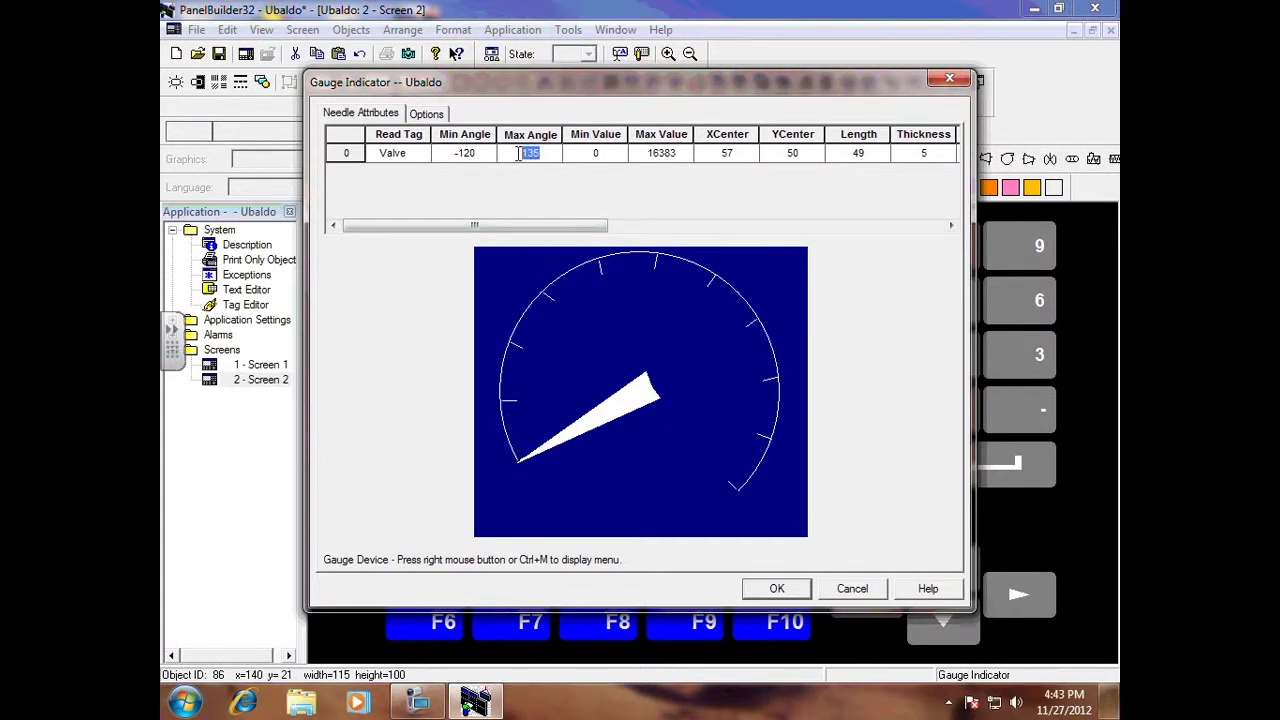
type("120")
left_click(598, 158)
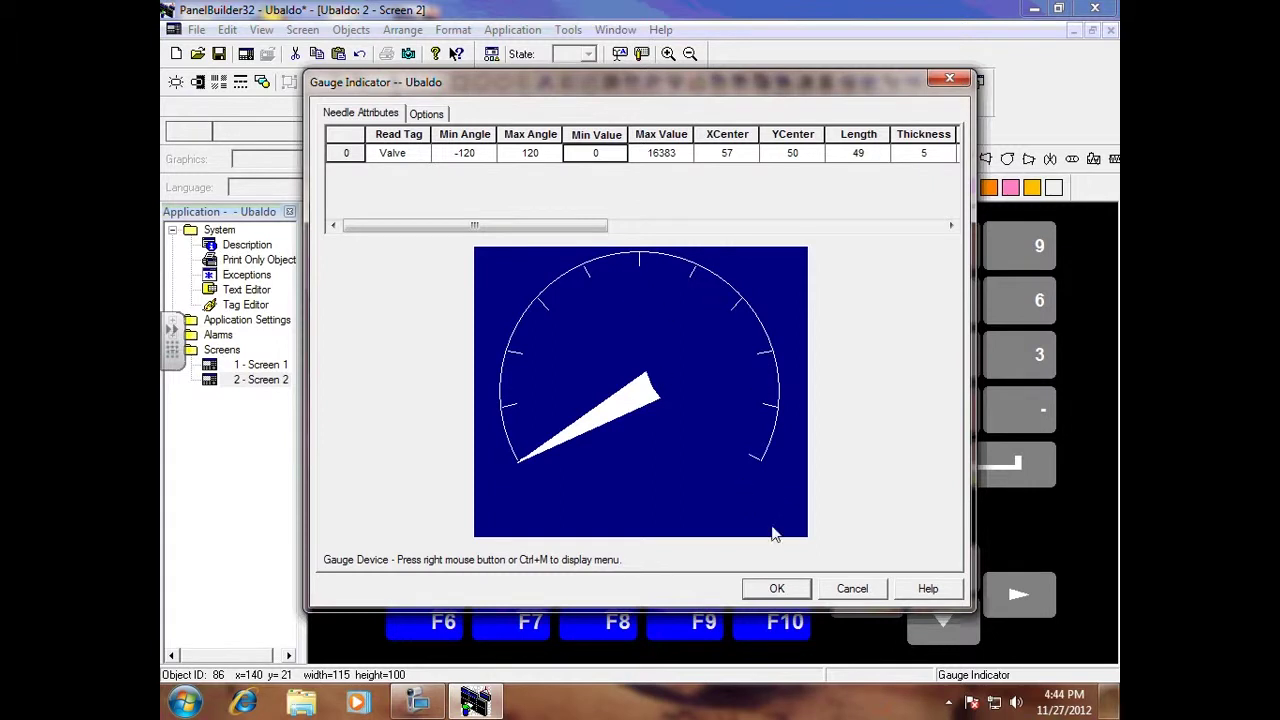
left_click_drag(553, 226, 708, 226)
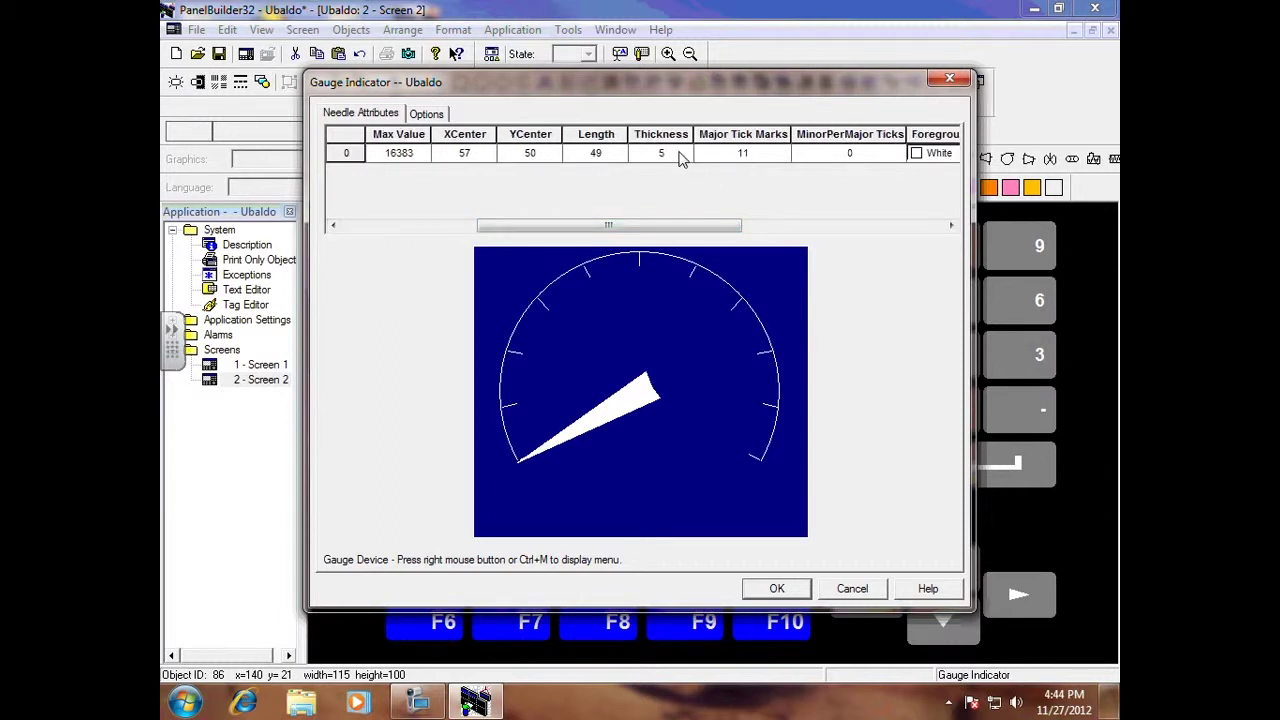
Step: Set needle thickness to 2 and minor ticks per major tick to 1, then apply
left_click(684, 153)
left_click(720, 152)
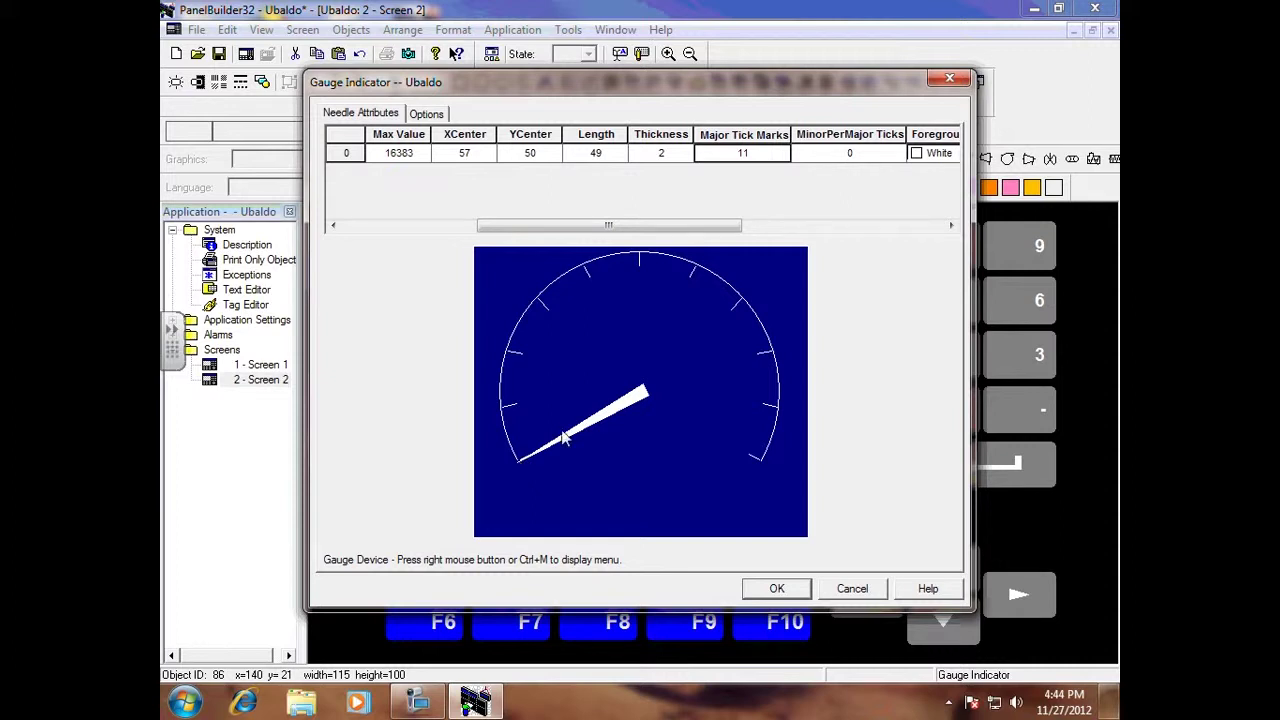
left_click_drag(711, 228, 745, 228)
left_click(806, 153)
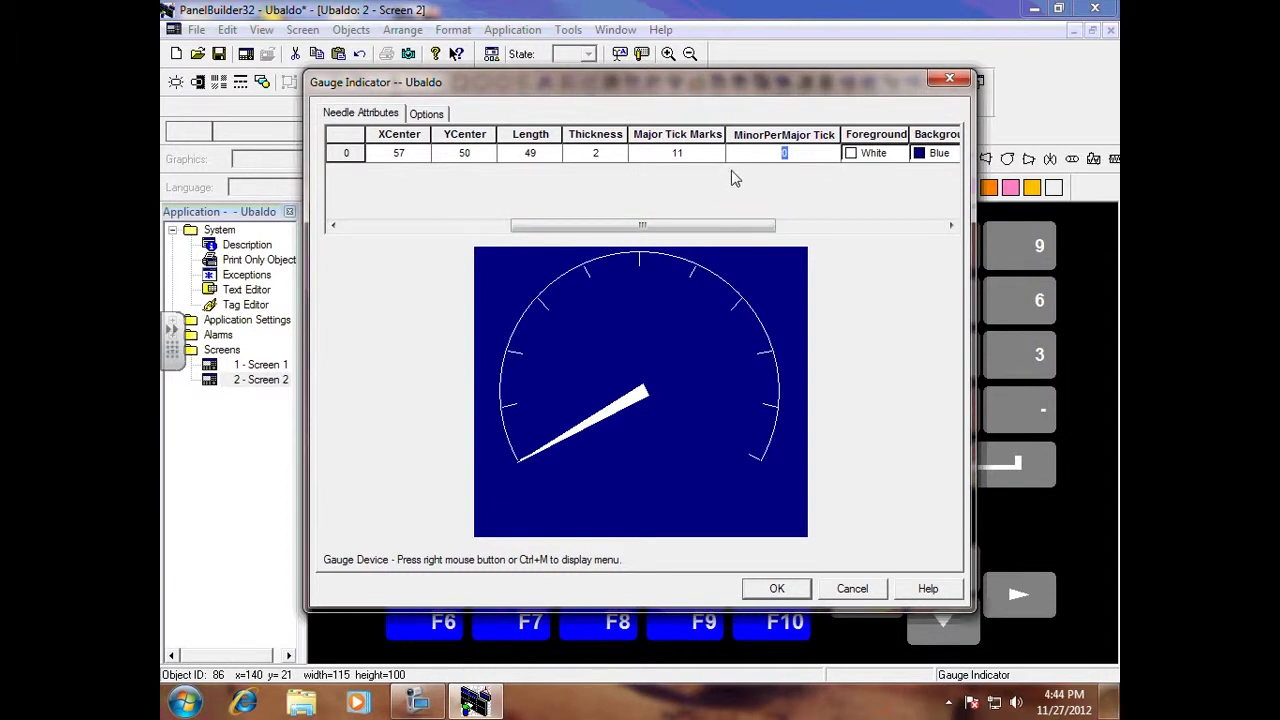
left_click(702, 154)
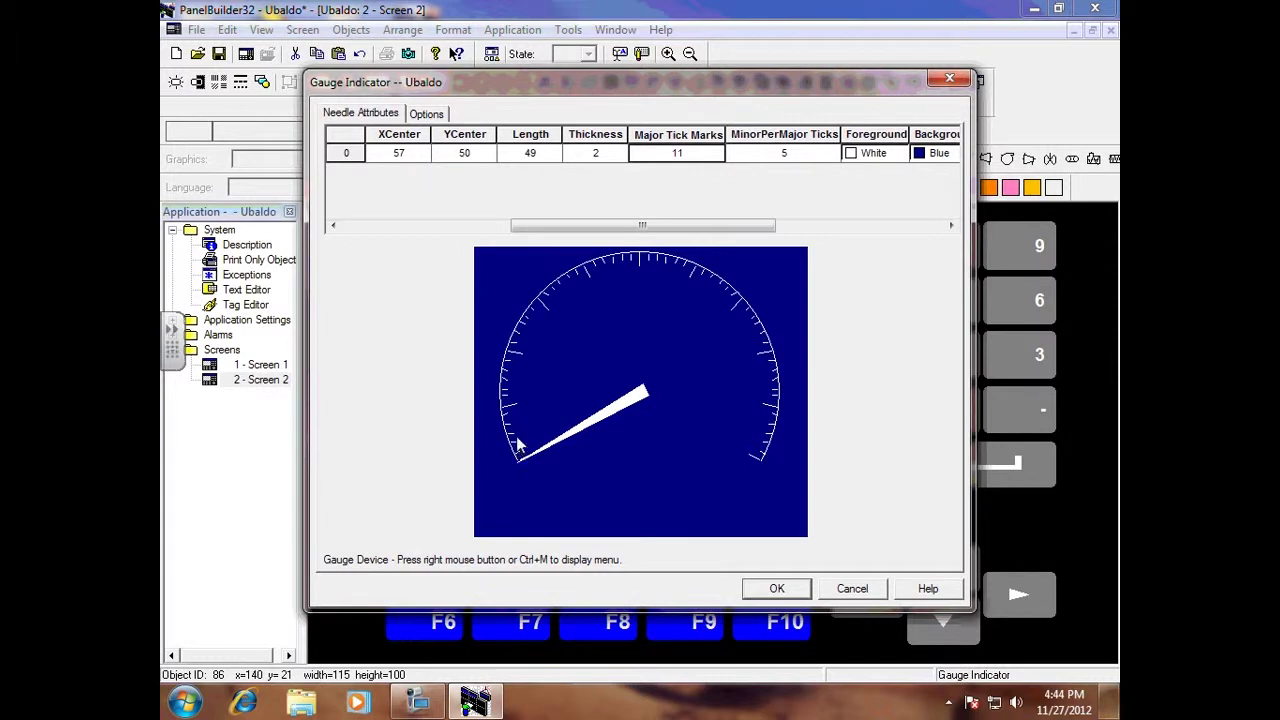
left_click(806, 156)
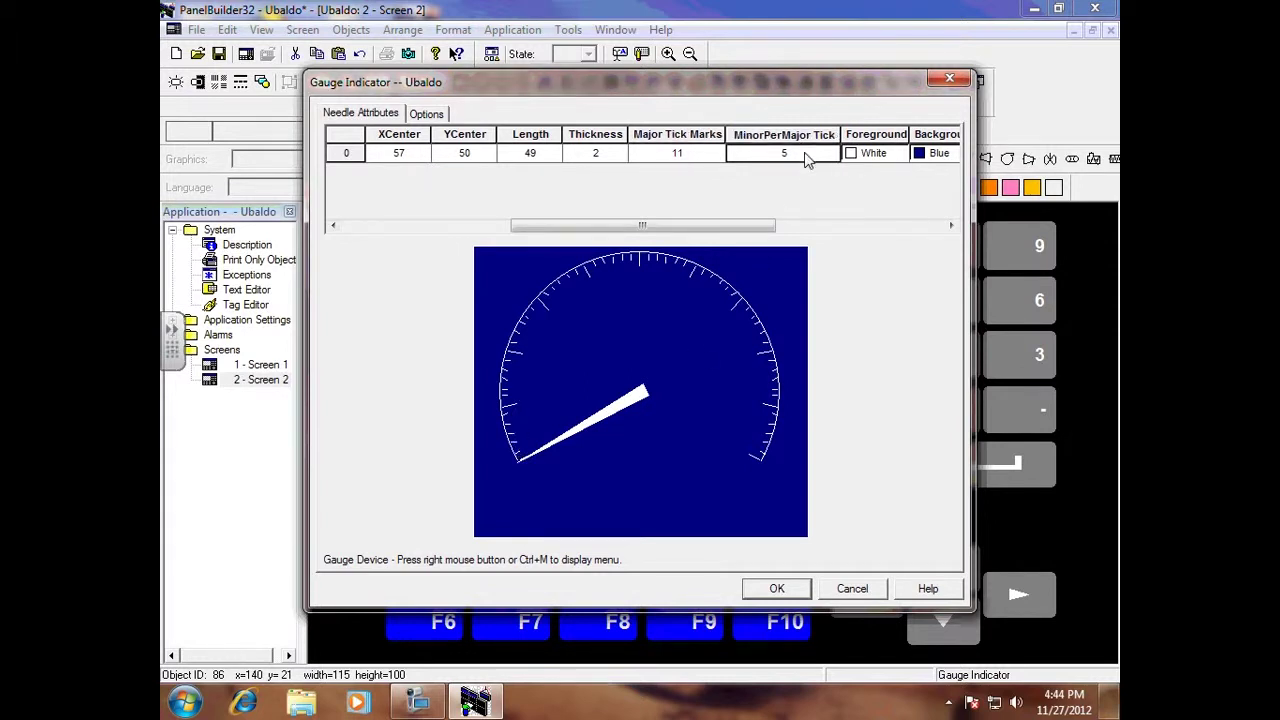
left_click(784, 153)
left_click(709, 157)
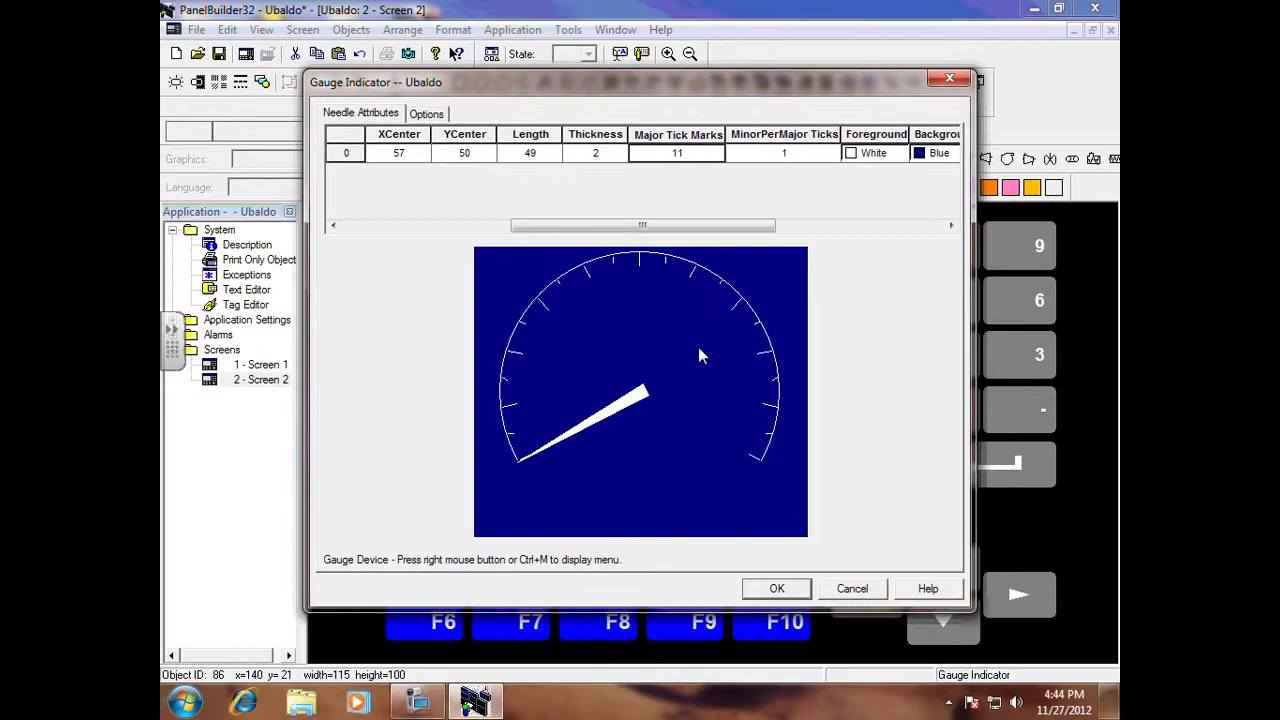
left_click(777, 588)
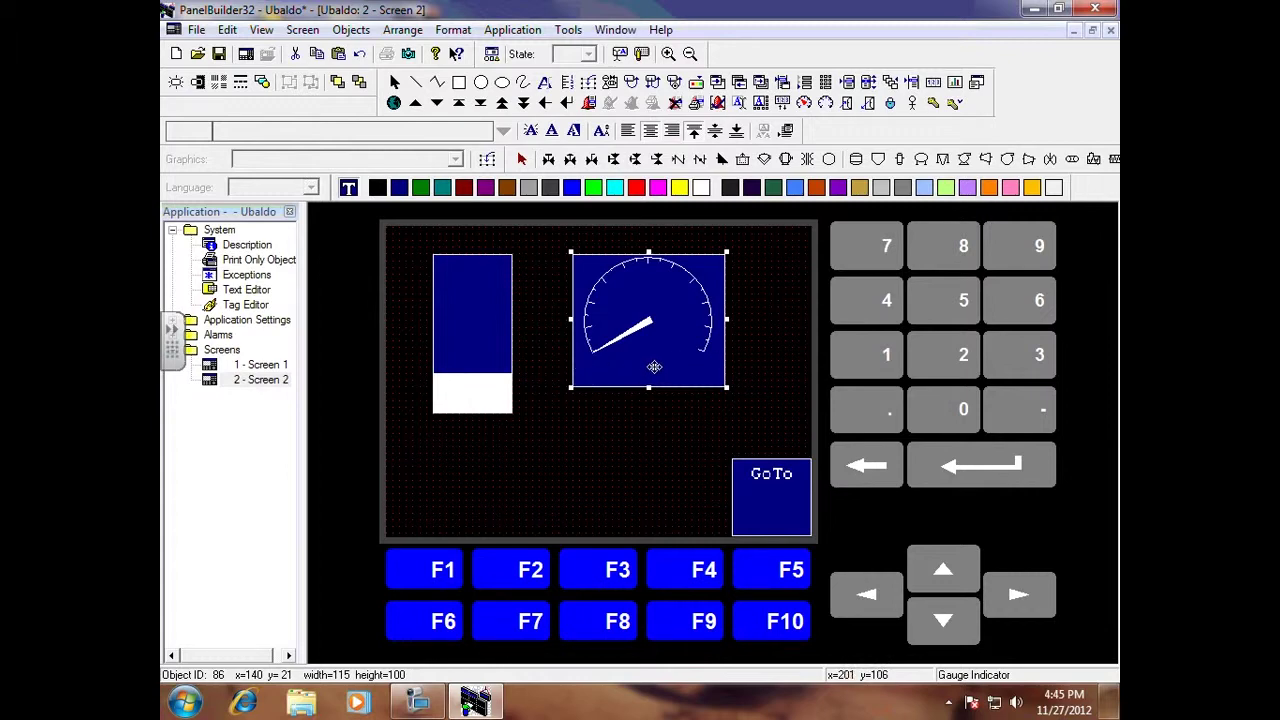
Step: Label the gauge 'open close' and align the text to its bottom edge
left_click(505, 372)
left_click(623, 348)
left_click(620, 56)
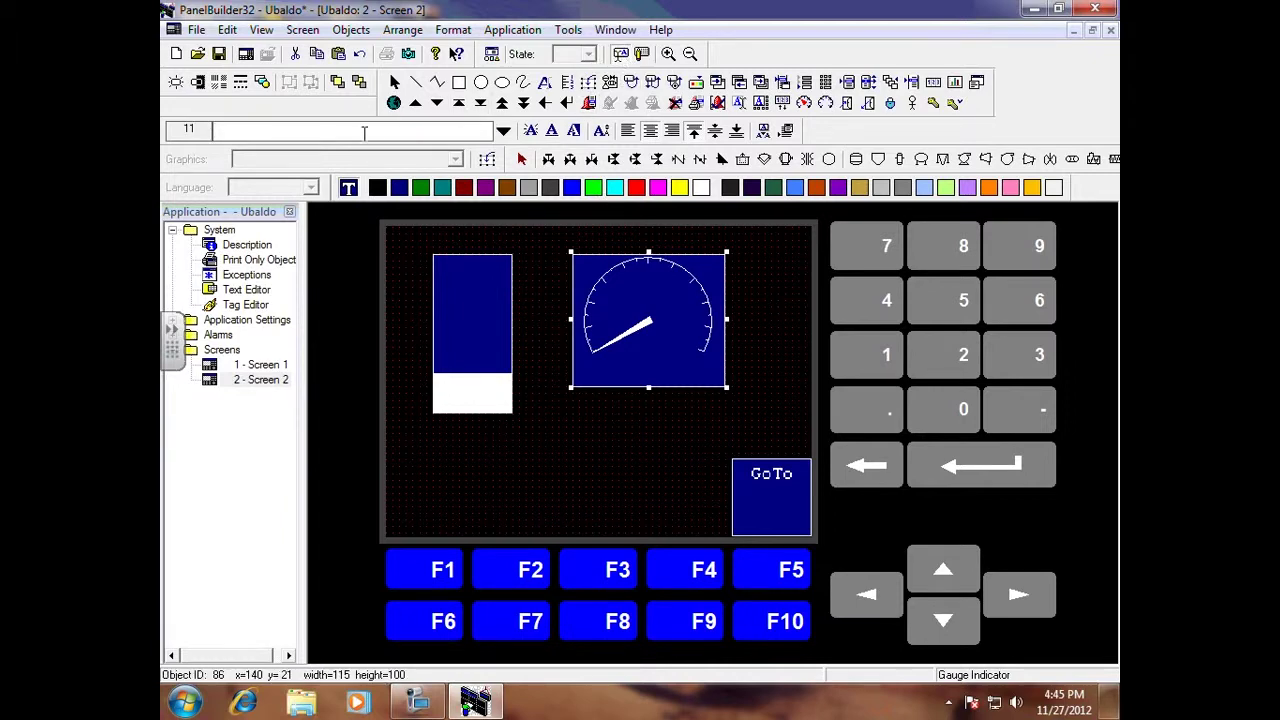
type("open")
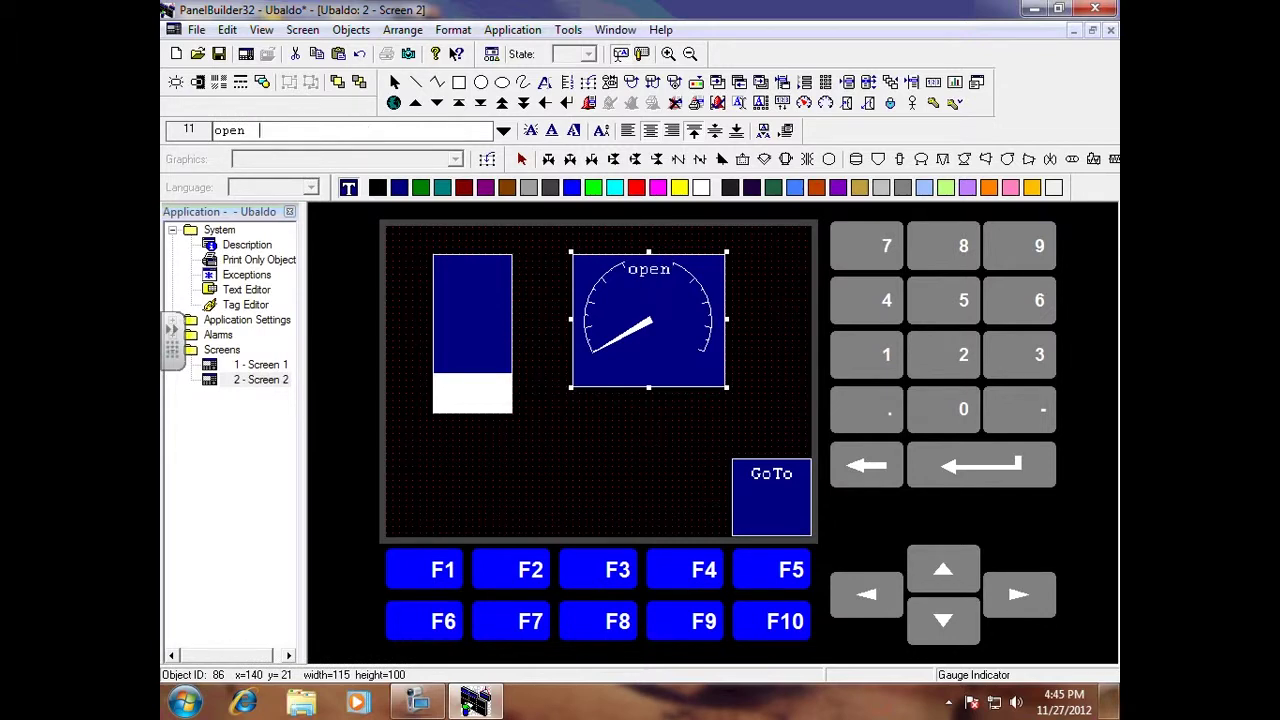
type("   close")
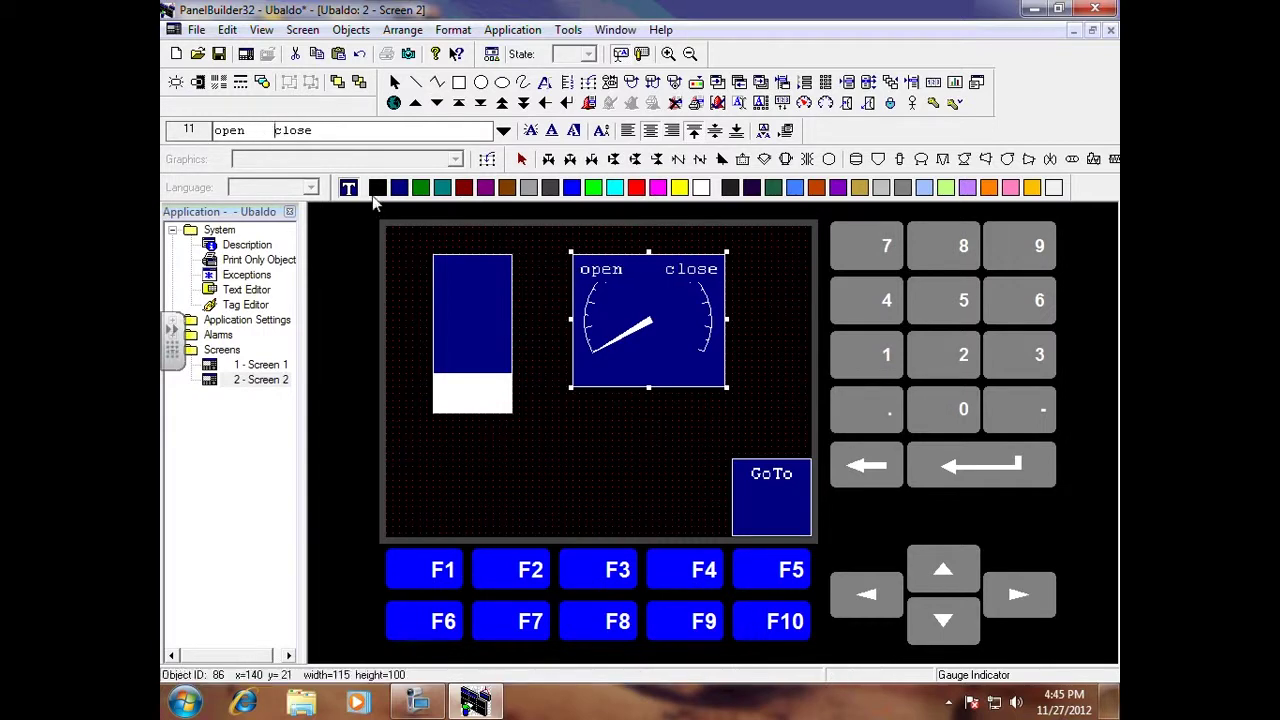
left_click(715, 134)
left_click(736, 131)
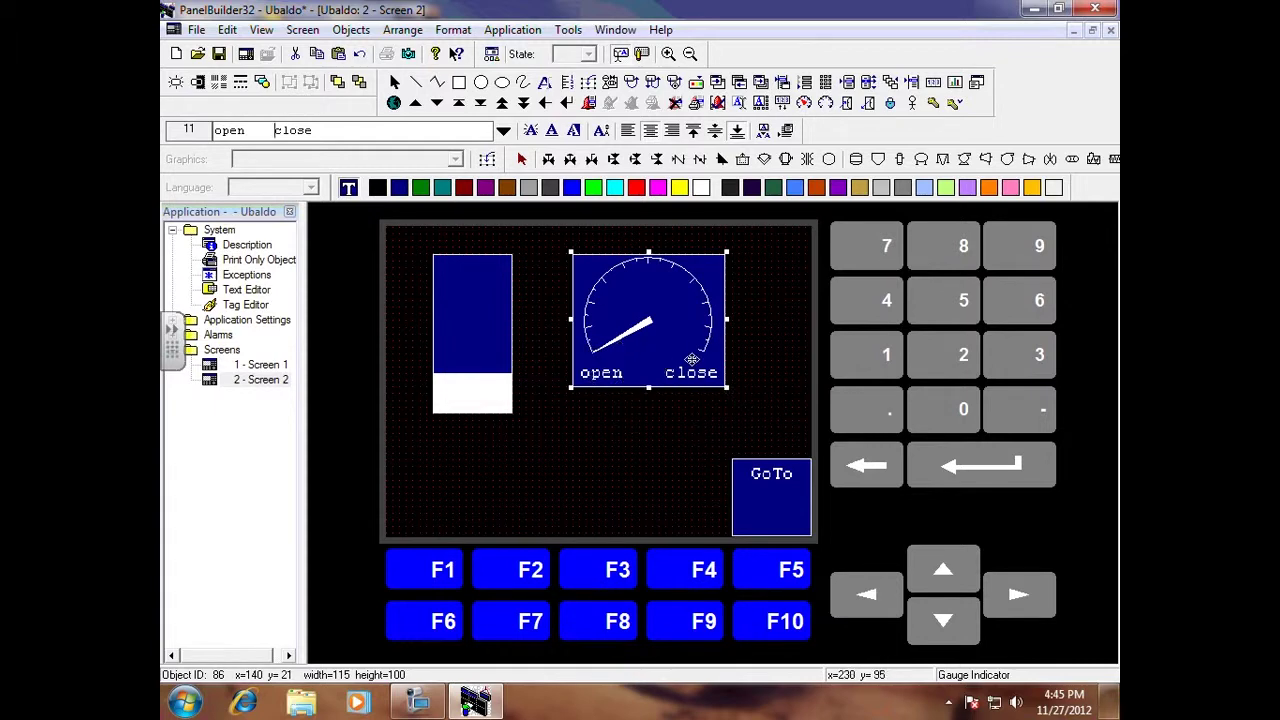
left_click(605, 429)
left_click(633, 321)
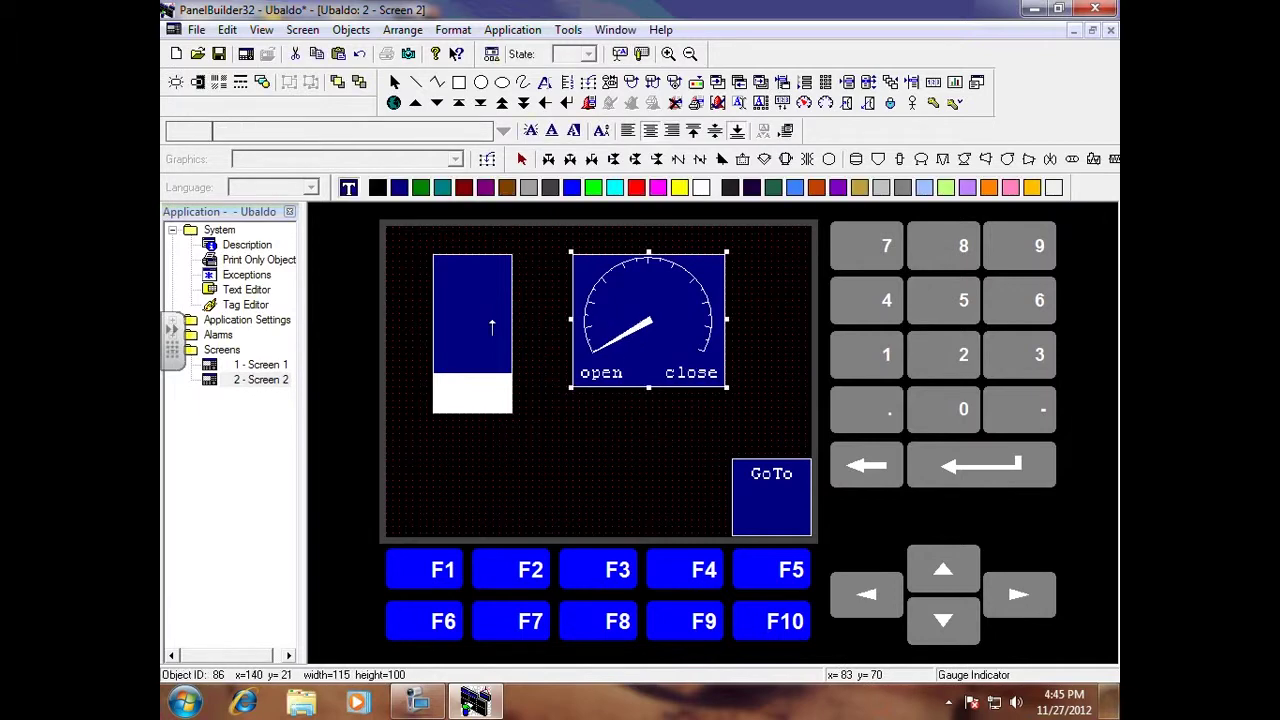
left_click(487, 320)
left_click(576, 315)
left_click(479, 316)
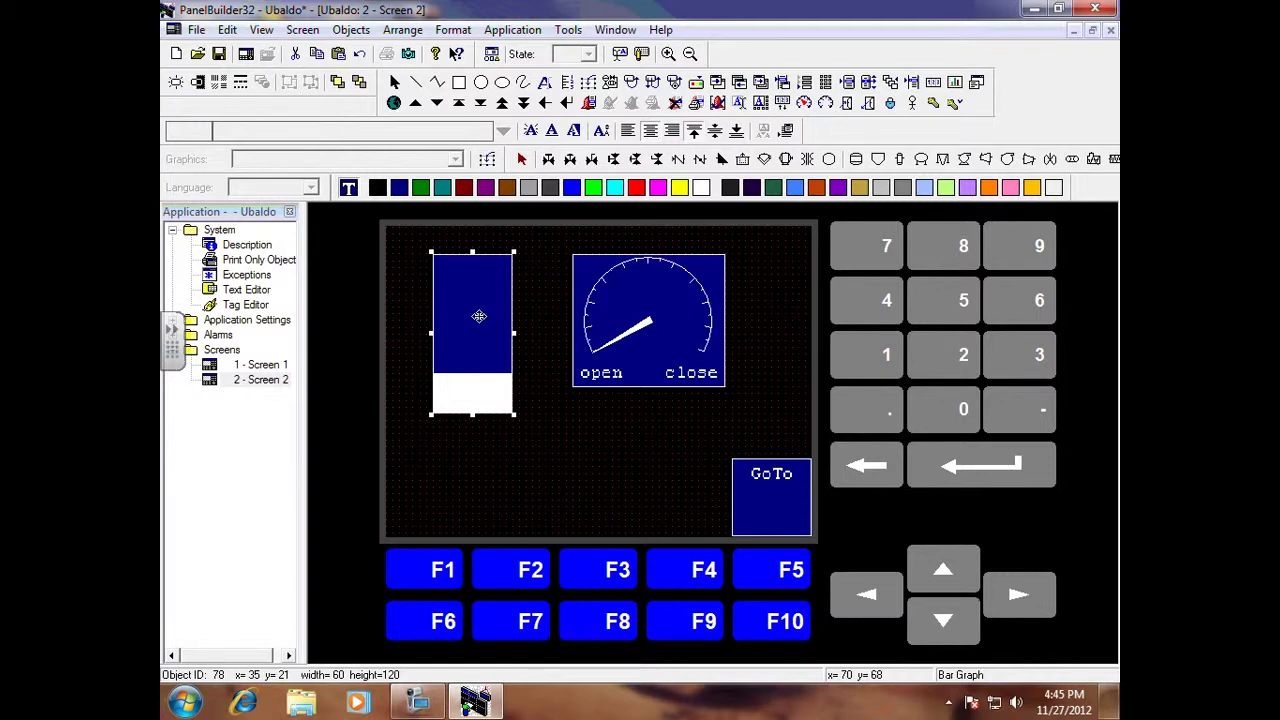
double_click(479, 316)
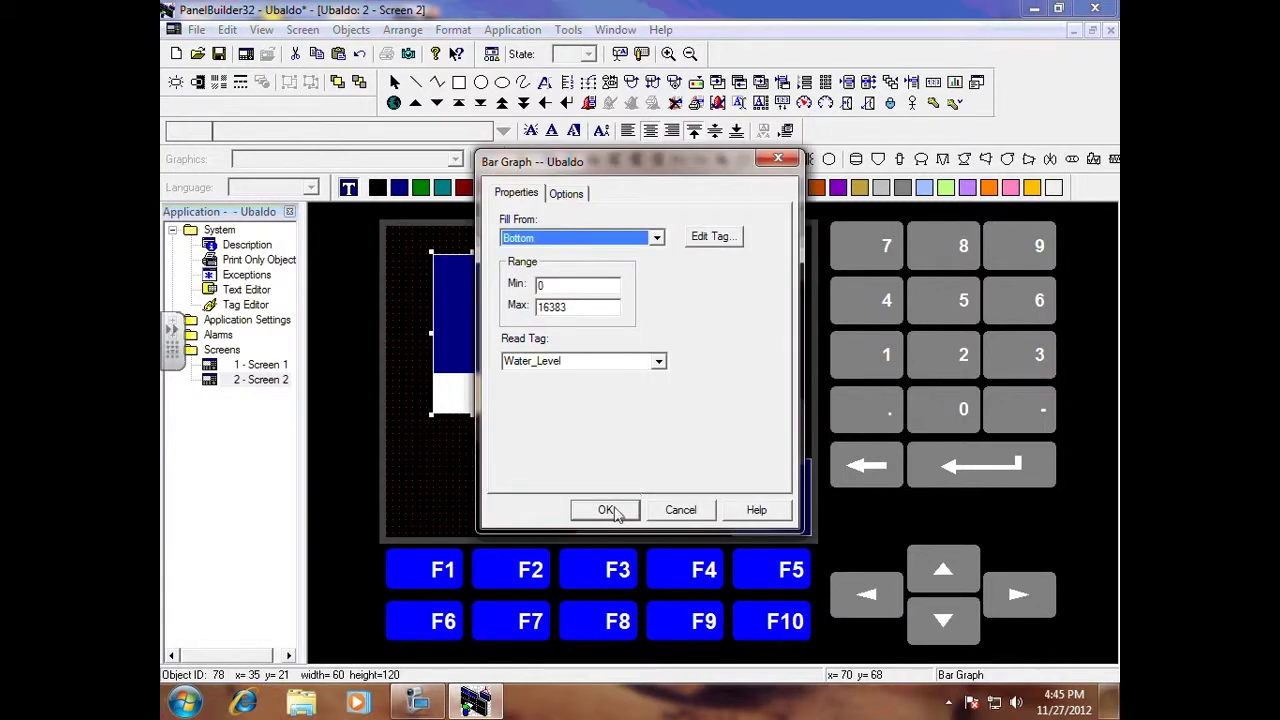
left_click(606, 510)
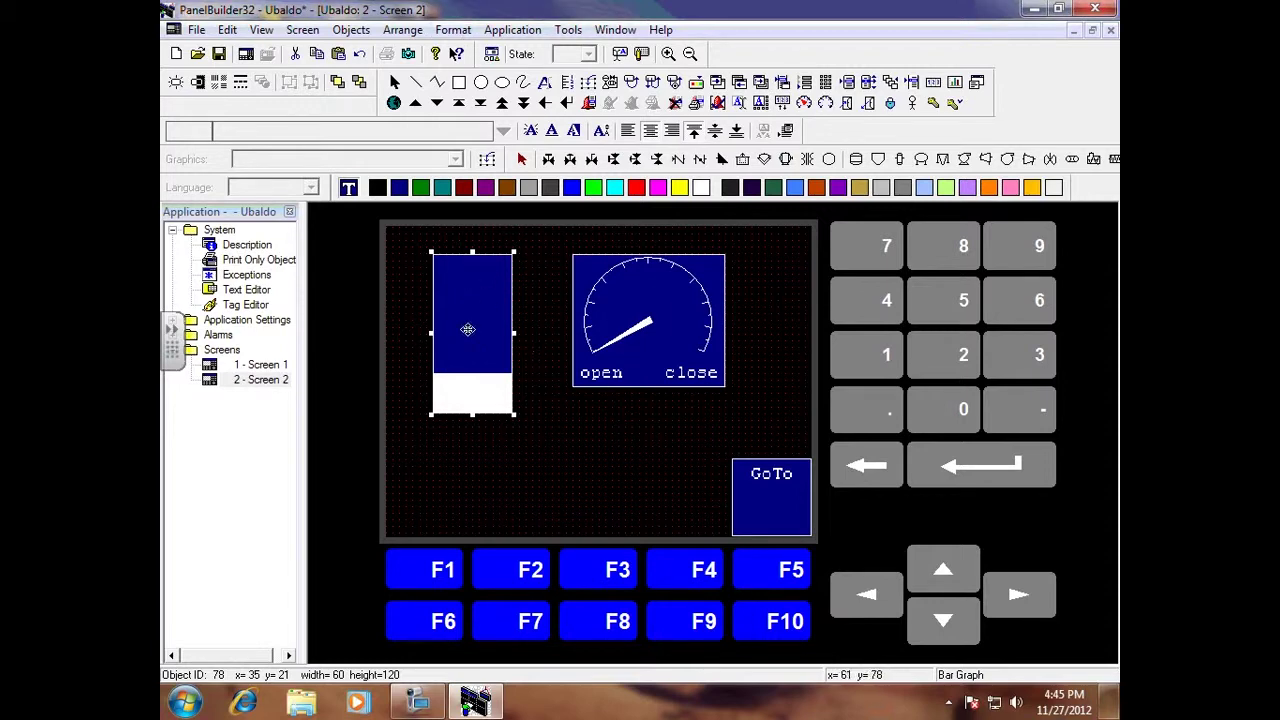
left_click(453, 29)
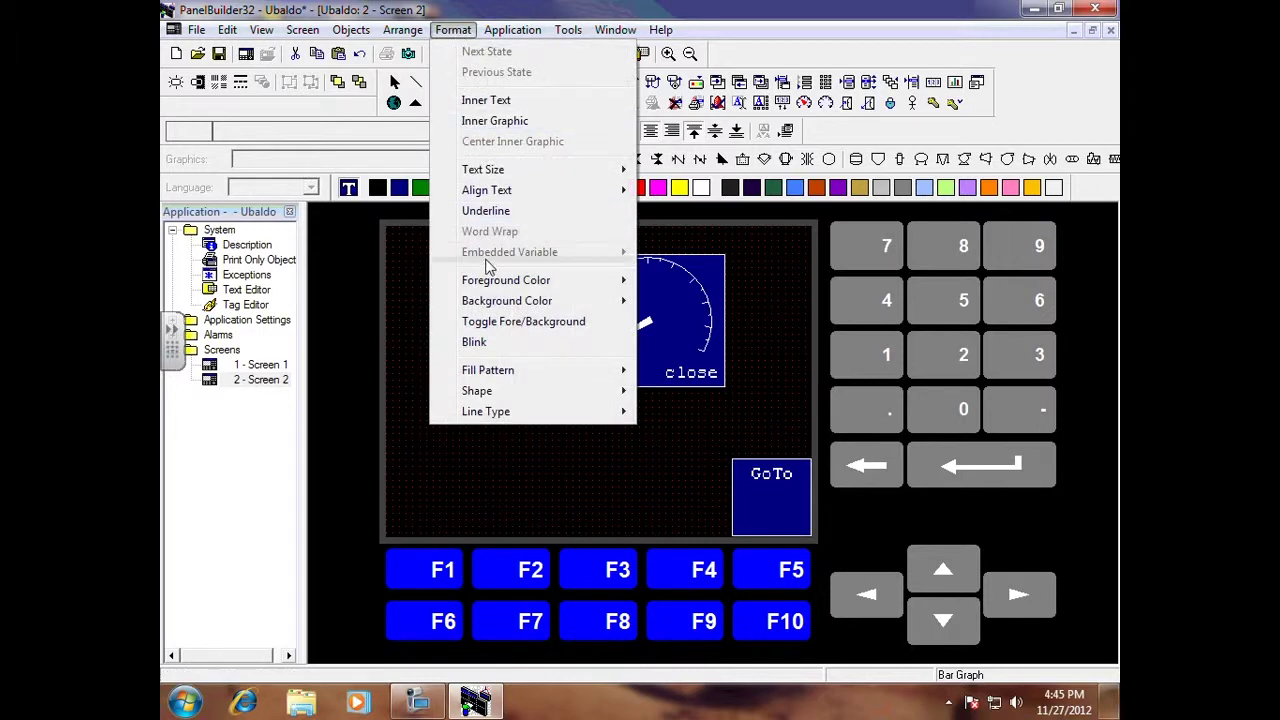
Step: Give the bar graph a black background and a light cyan foreground fill
mouse_move(516, 288)
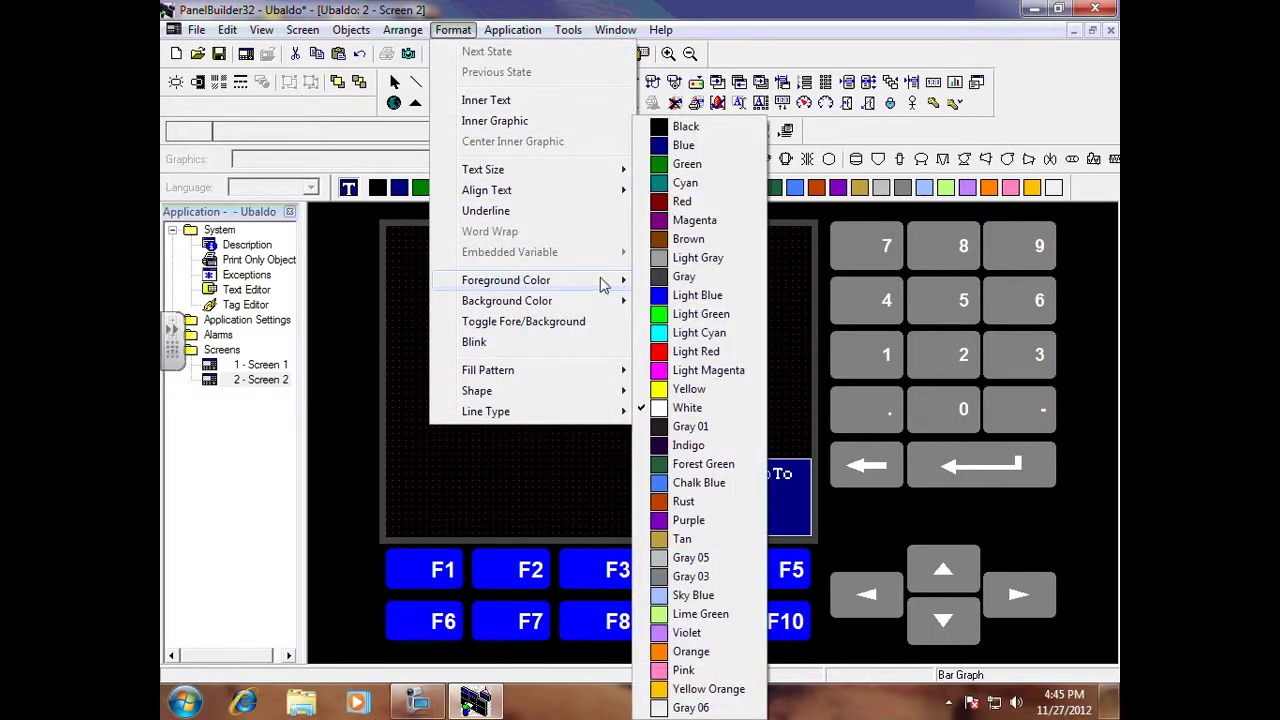
mouse_move(545, 306)
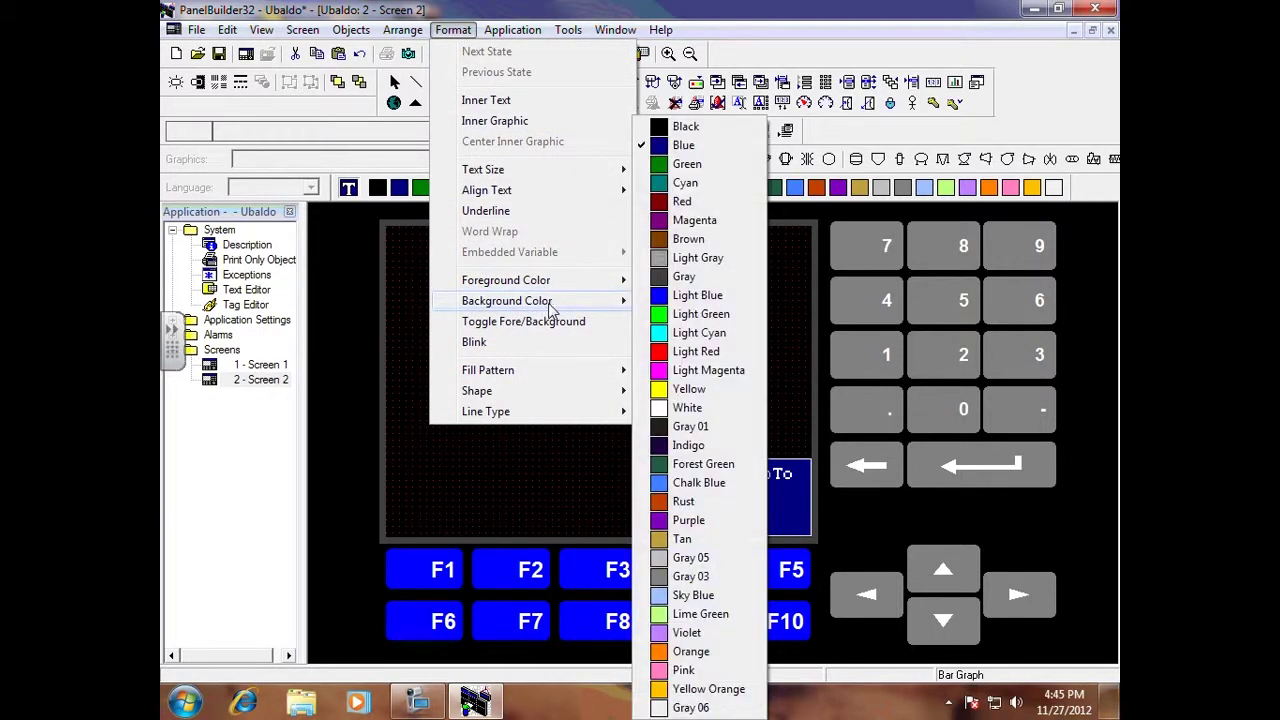
left_click(669, 130)
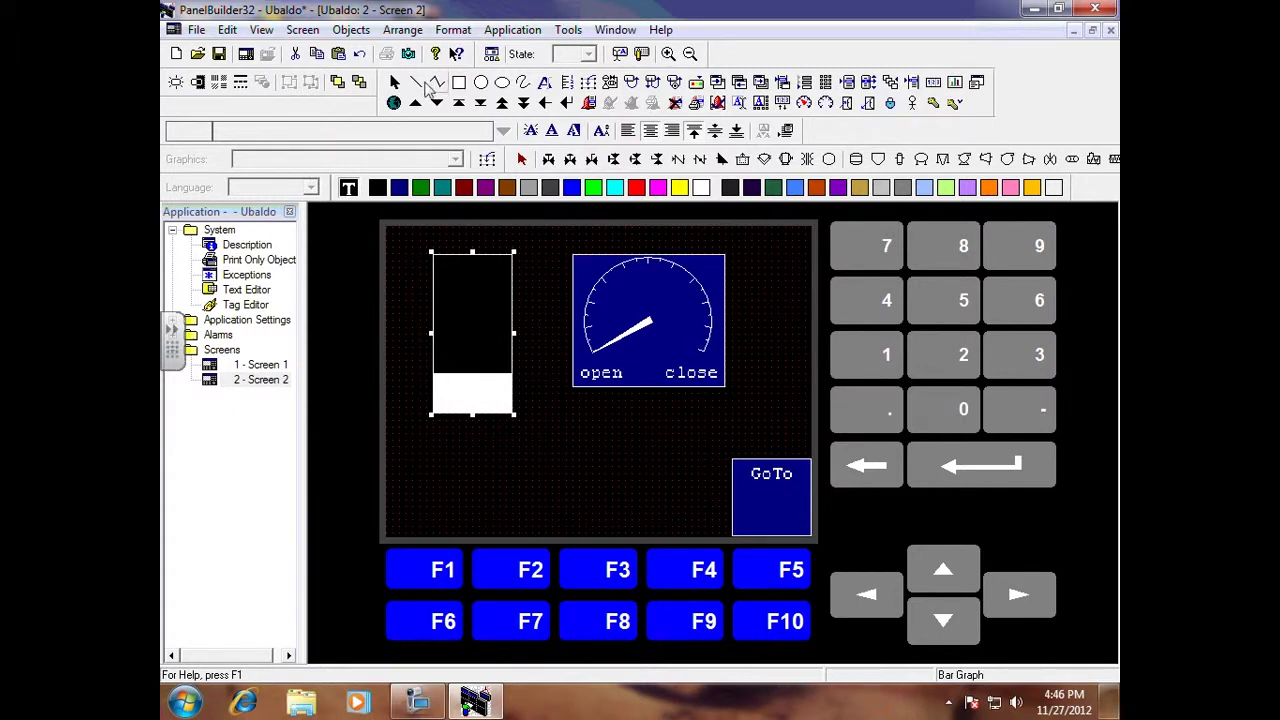
left_click(453, 29)
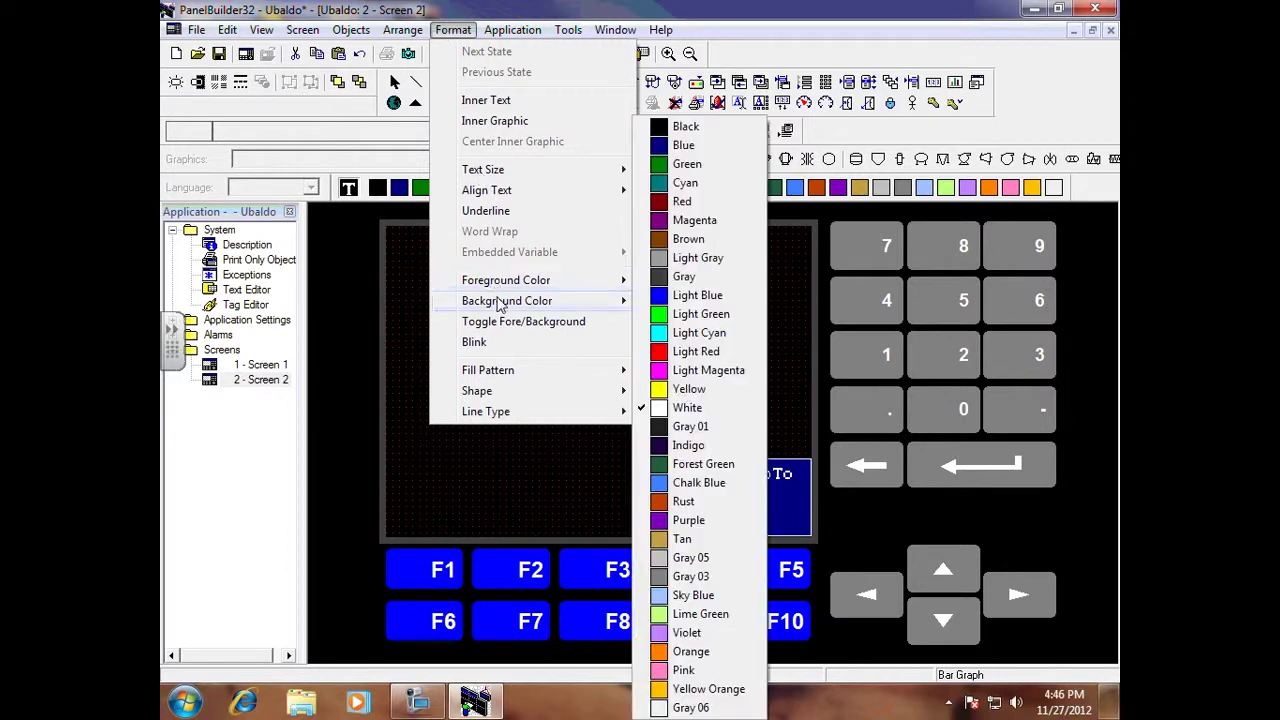
mouse_move(585, 284)
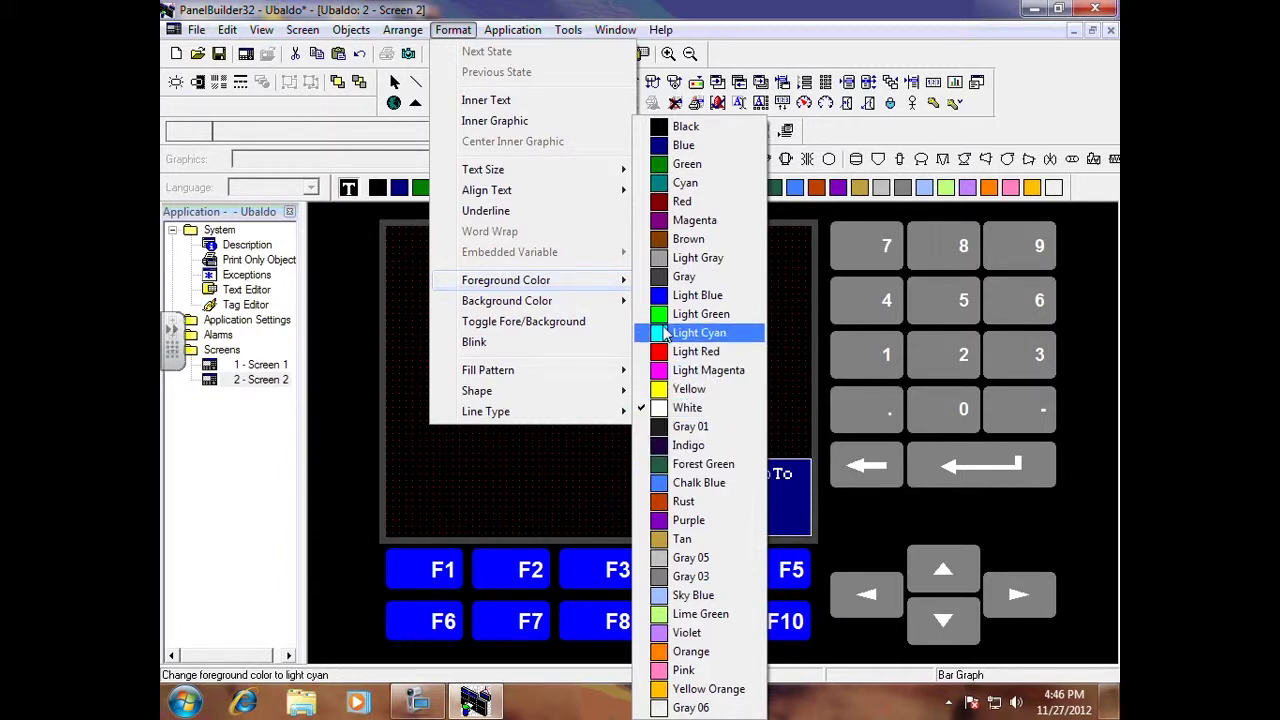
left_click(662, 336)
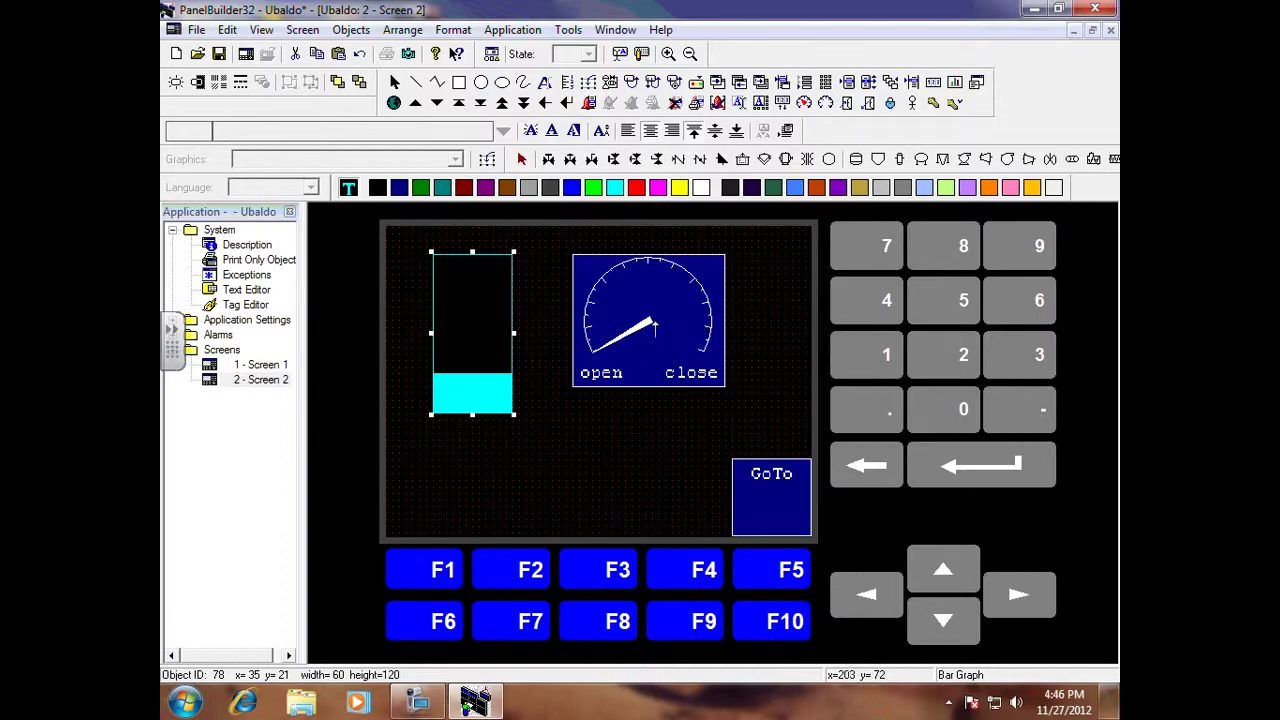
double_click(652, 326)
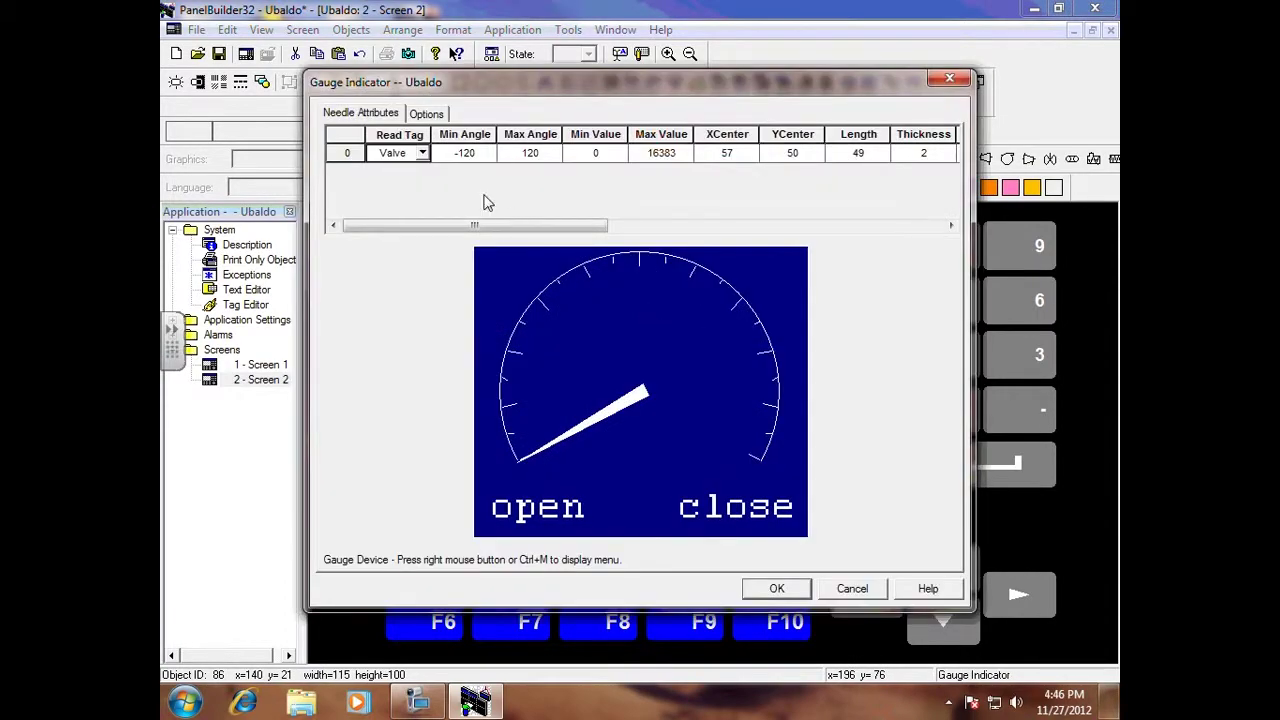
Step: Close the gauge properties unchanged and set the valve gauge's background colour to black
left_click(777, 590)
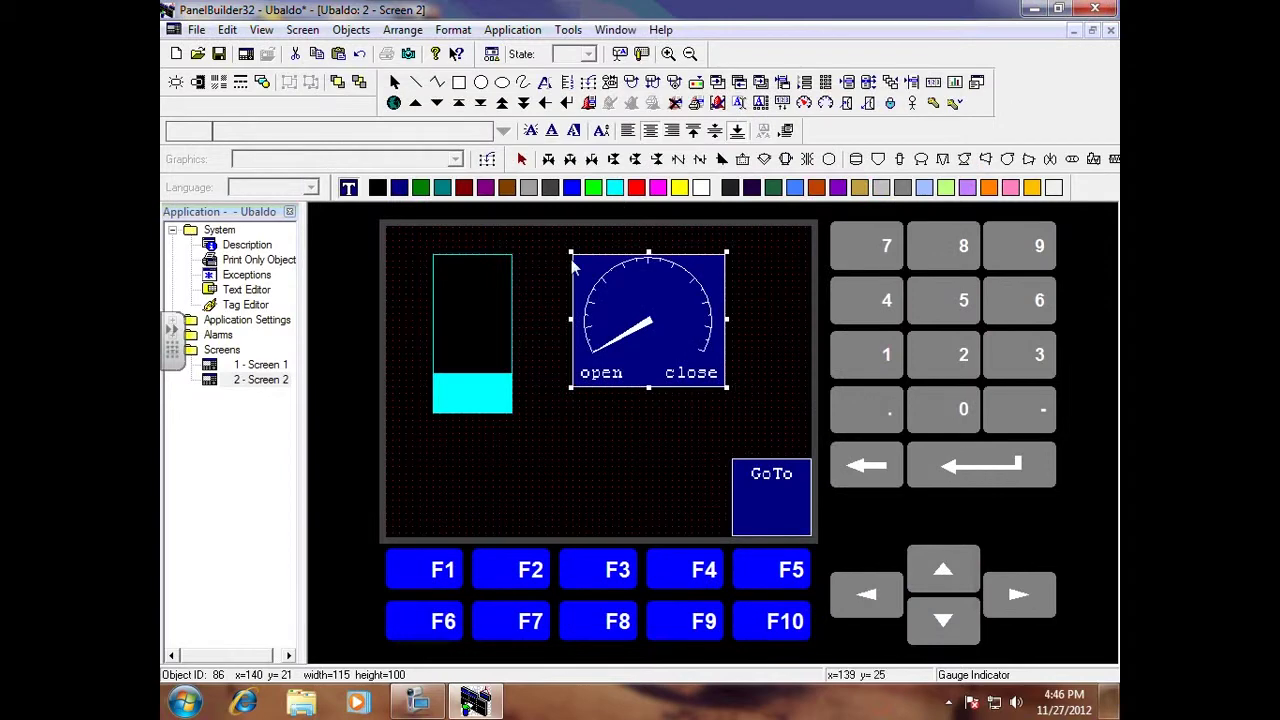
left_click(455, 30)
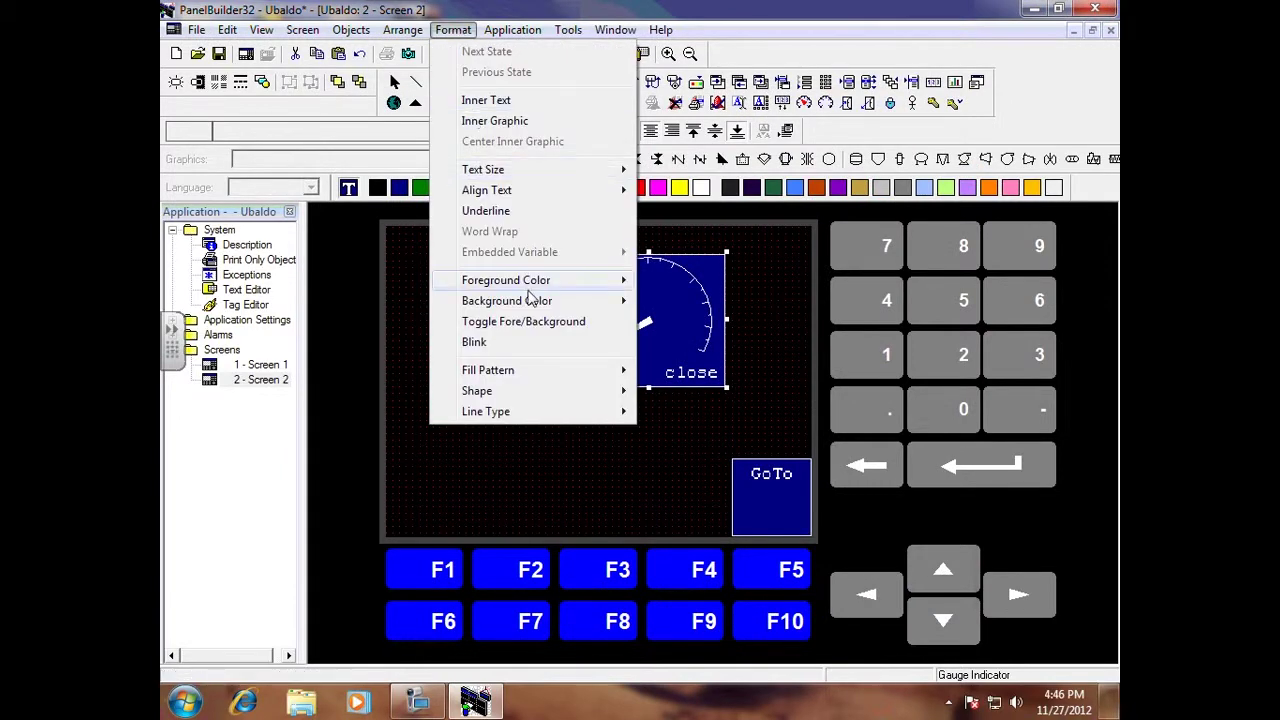
mouse_move(545, 283)
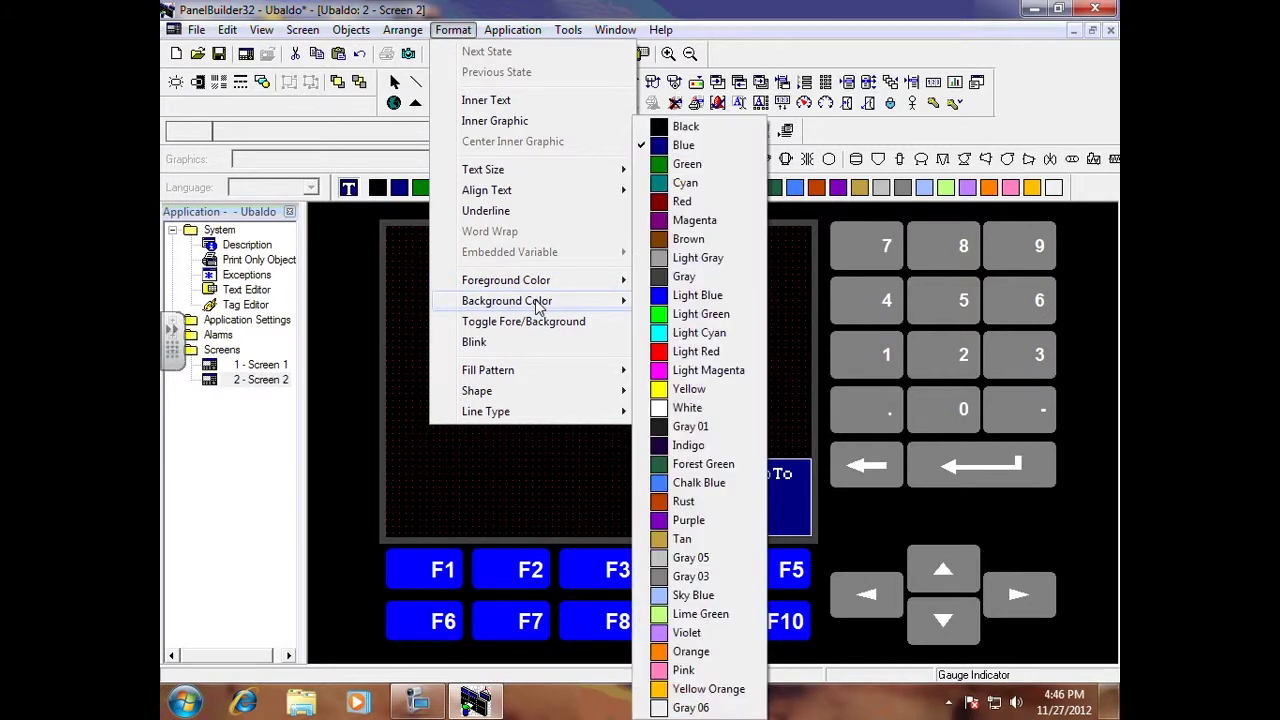
left_click(666, 128)
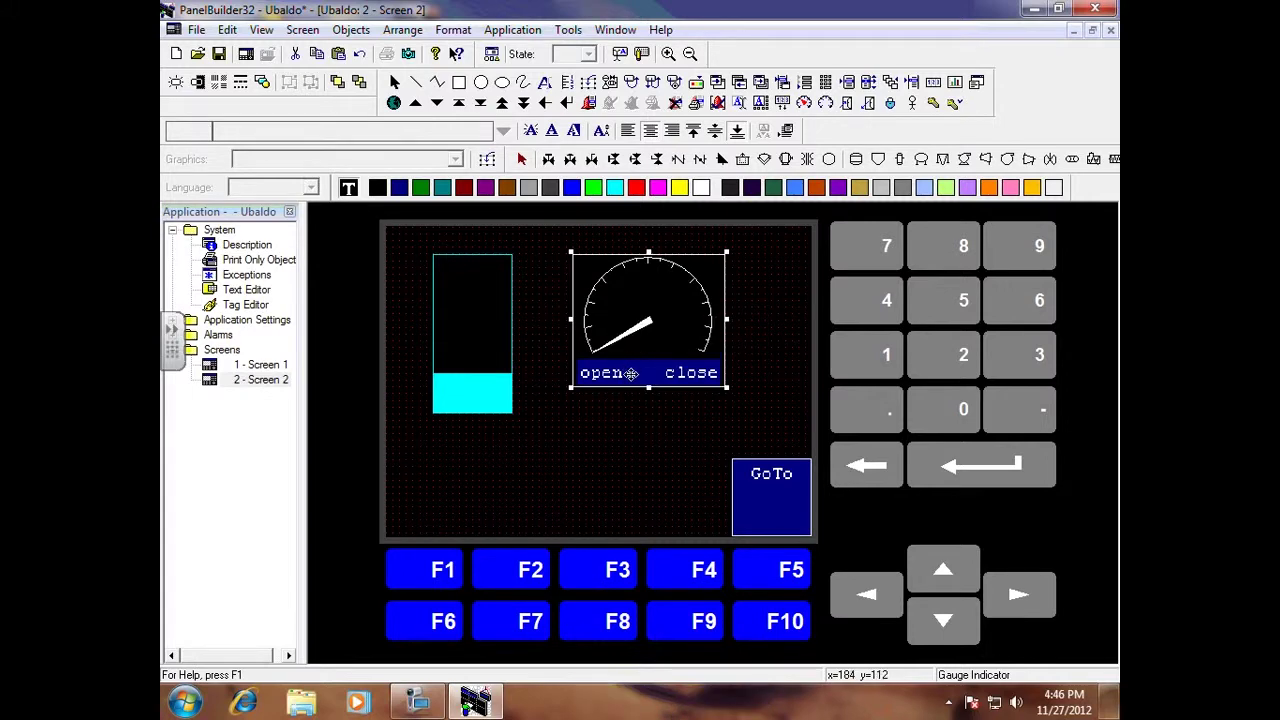
Step: Set the gauge's open/close inner text background to black, then deselect the gauge
left_click(622, 56)
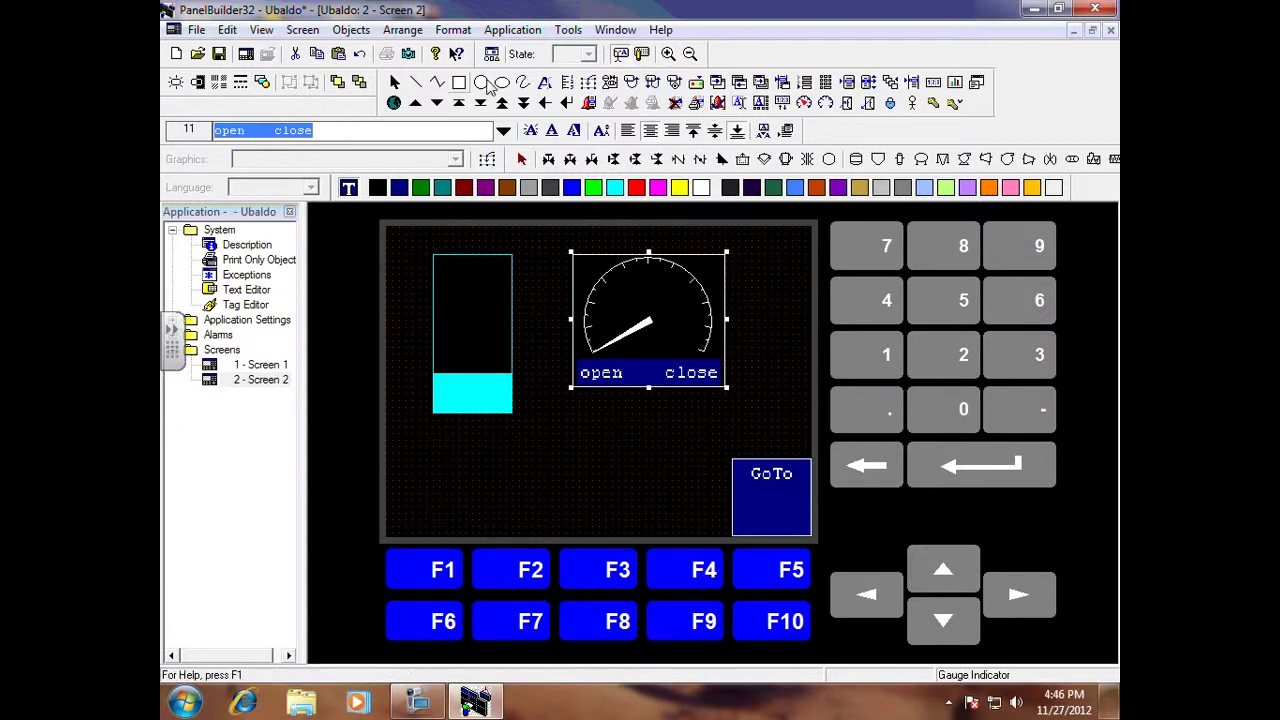
left_click(453, 29)
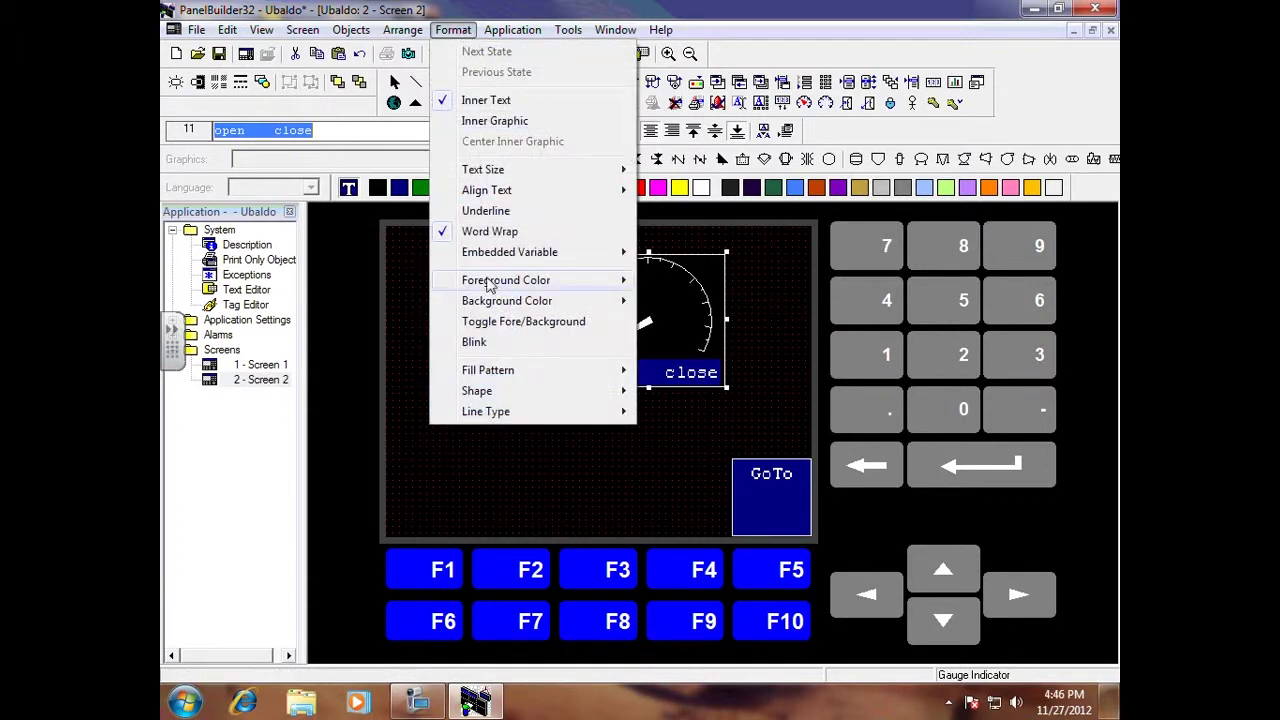
mouse_move(555, 308)
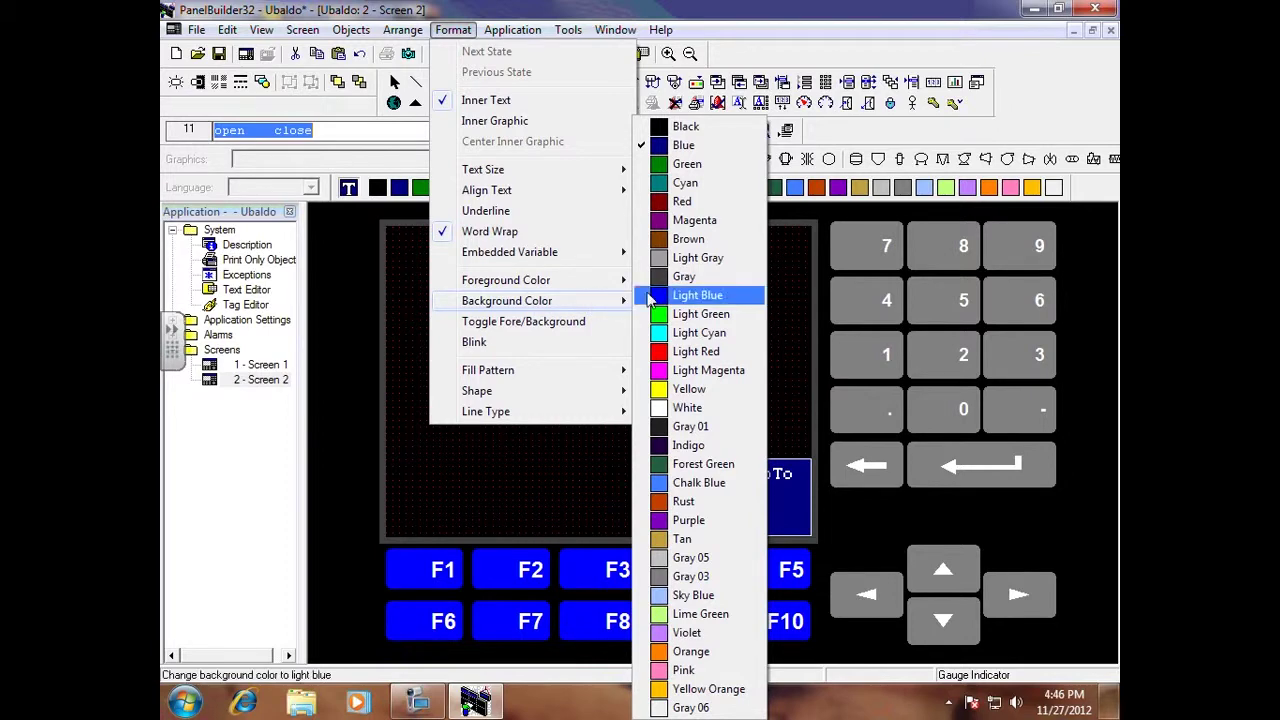
left_click(665, 129)
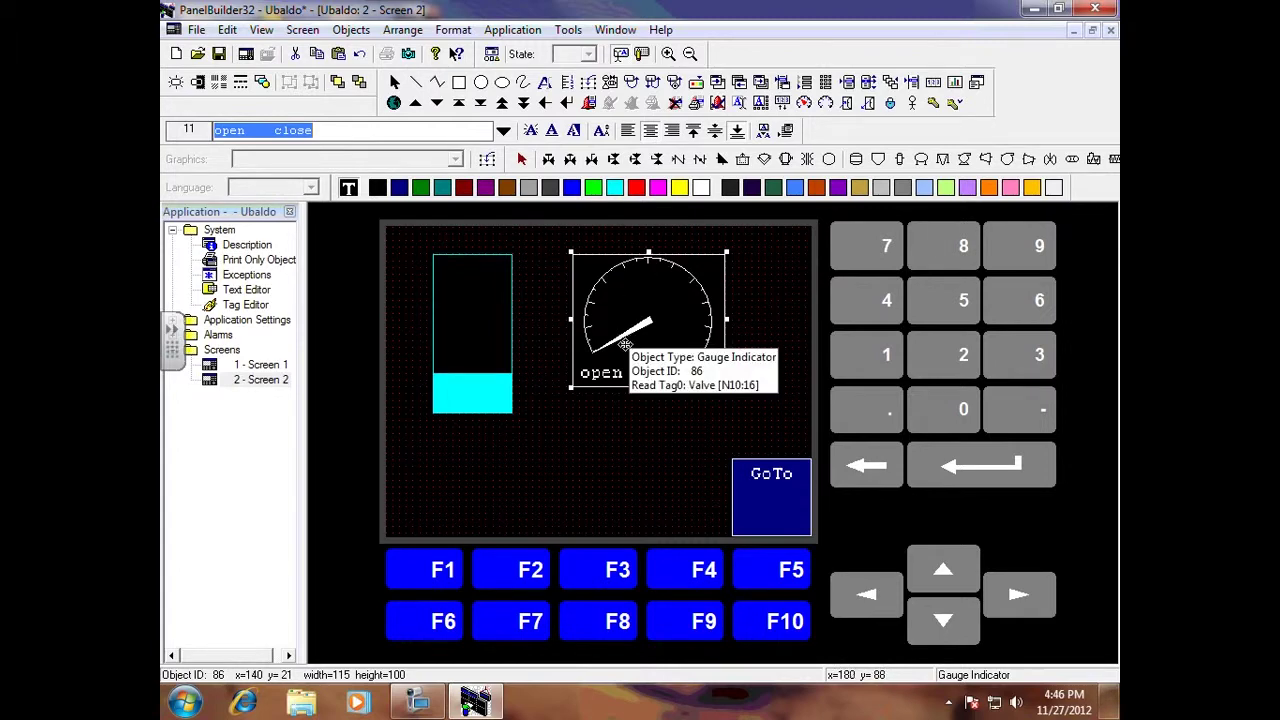
left_click(618, 432)
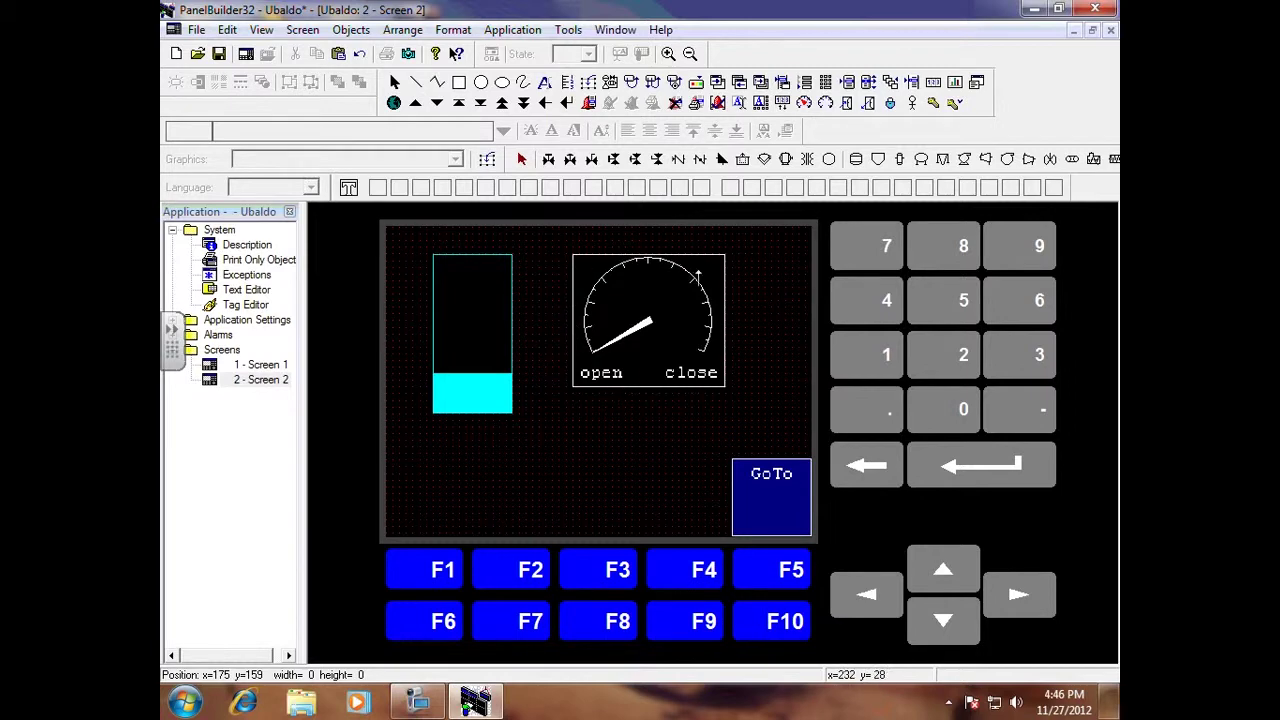
Step: Change the valve gauge's shape to Circle, then back to Rectangle
left_click(651, 316)
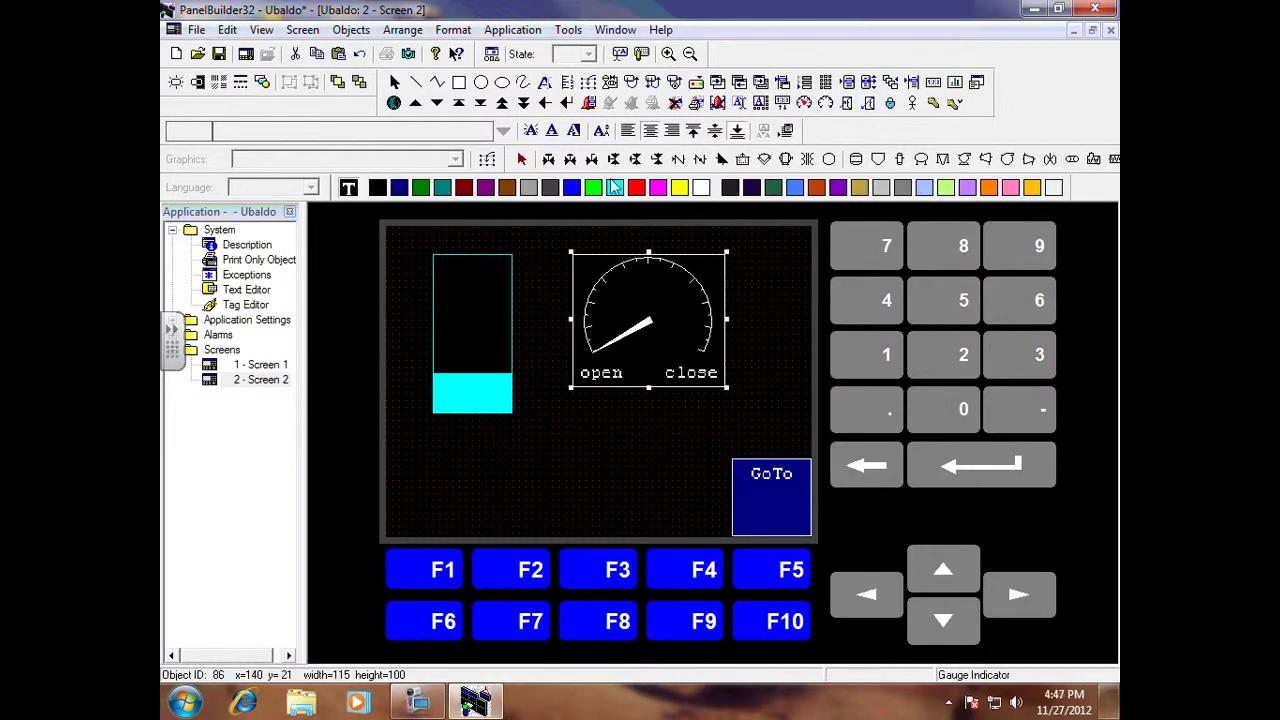
left_click(453, 29)
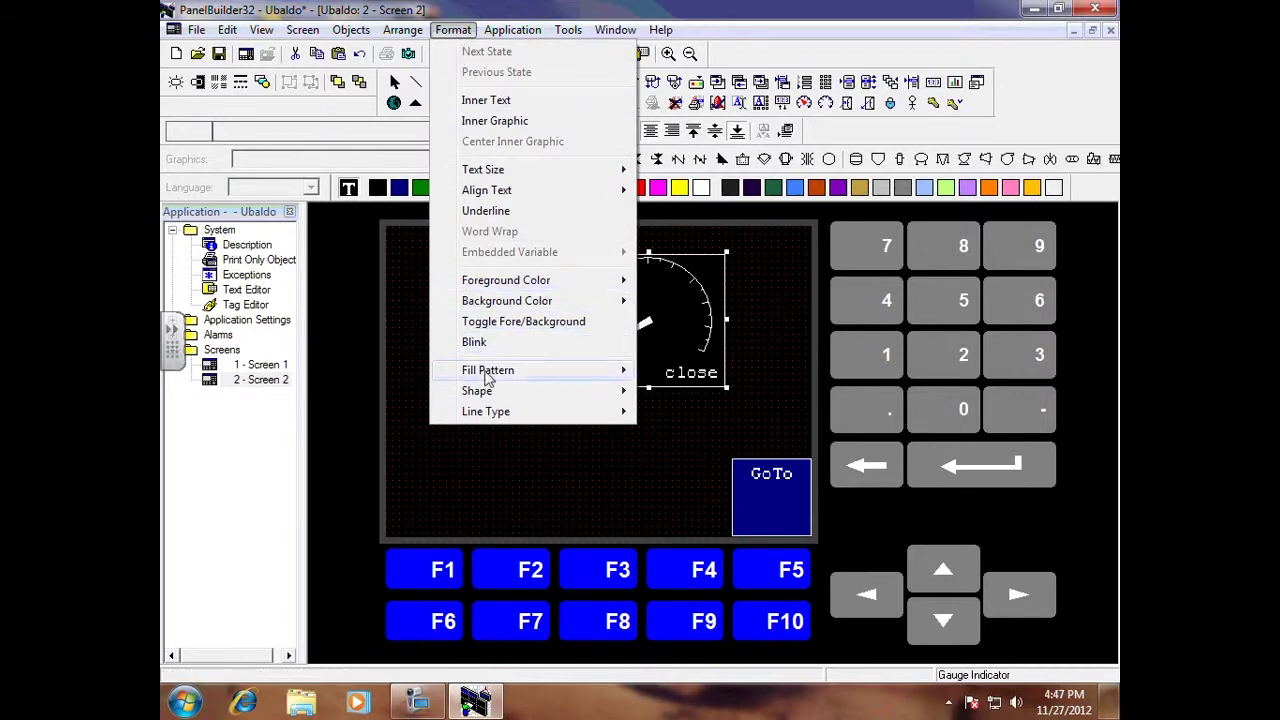
mouse_move(600, 392)
left_click(660, 412)
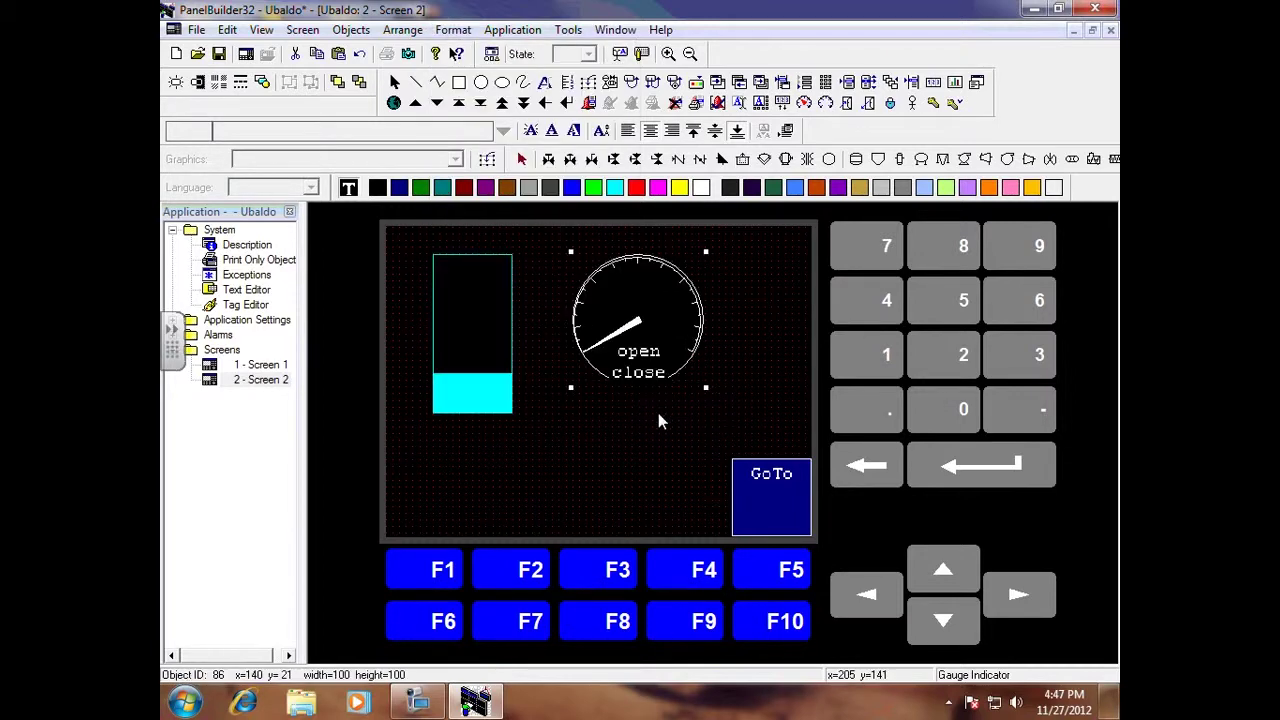
left_click(456, 32)
mouse_move(523, 394)
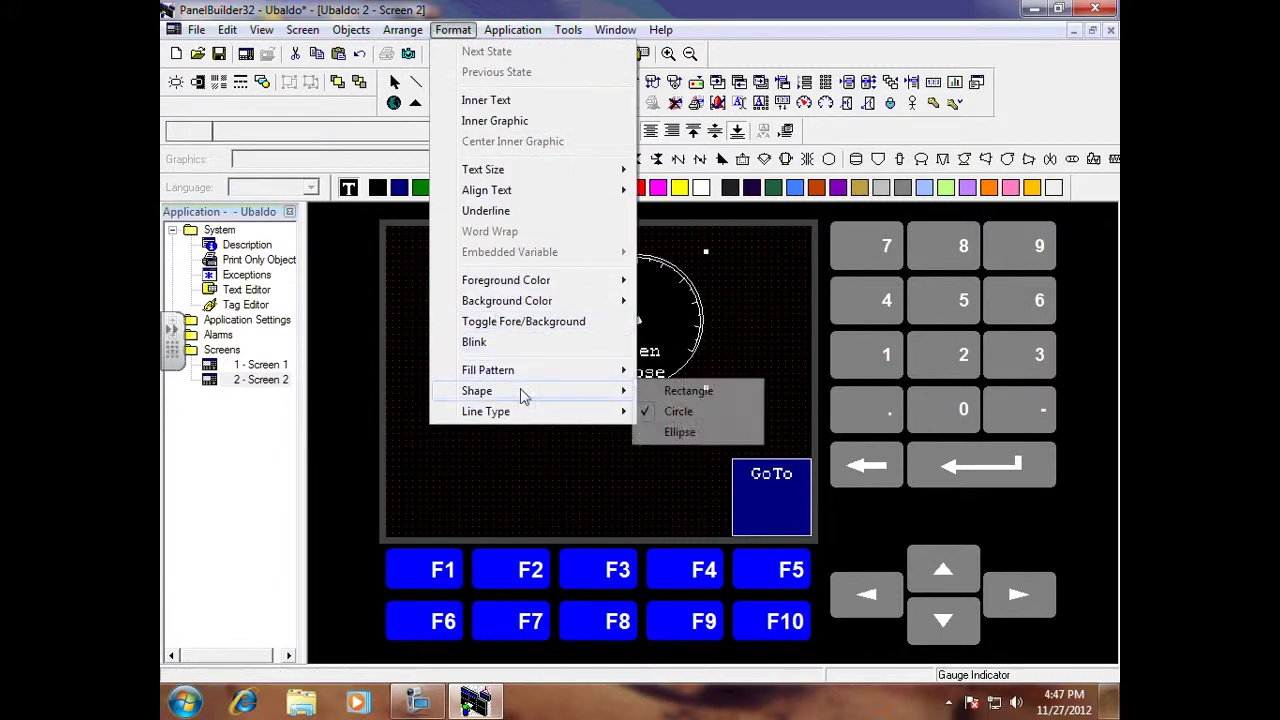
left_click(646, 393)
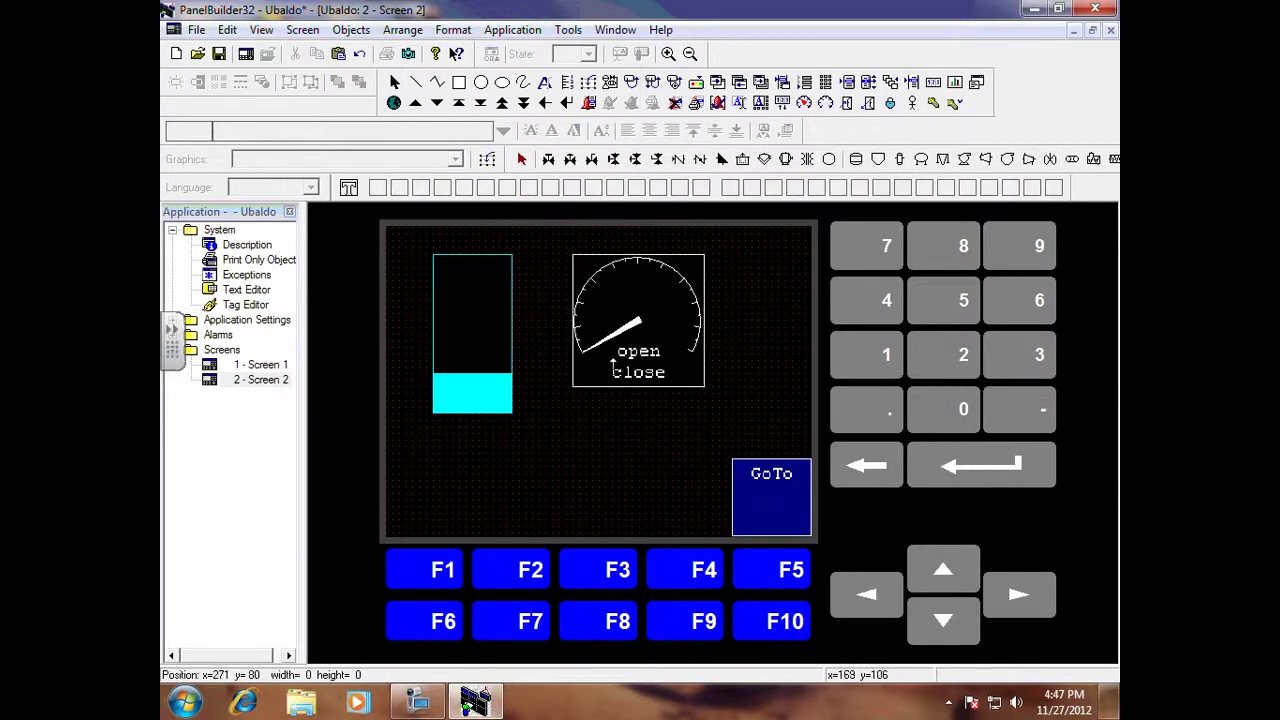
Step: Check the valve gauge's properties, then set its foreground colour to Light Green
double_click(625, 328)
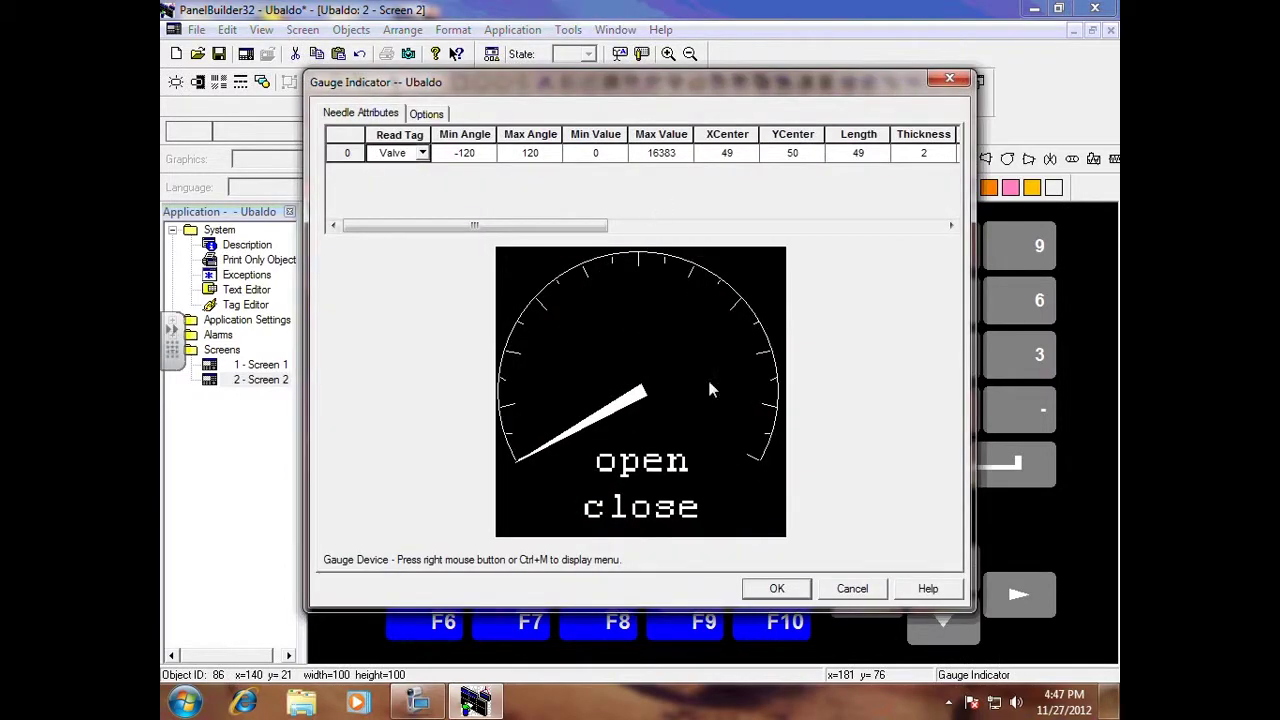
left_click(850, 588)
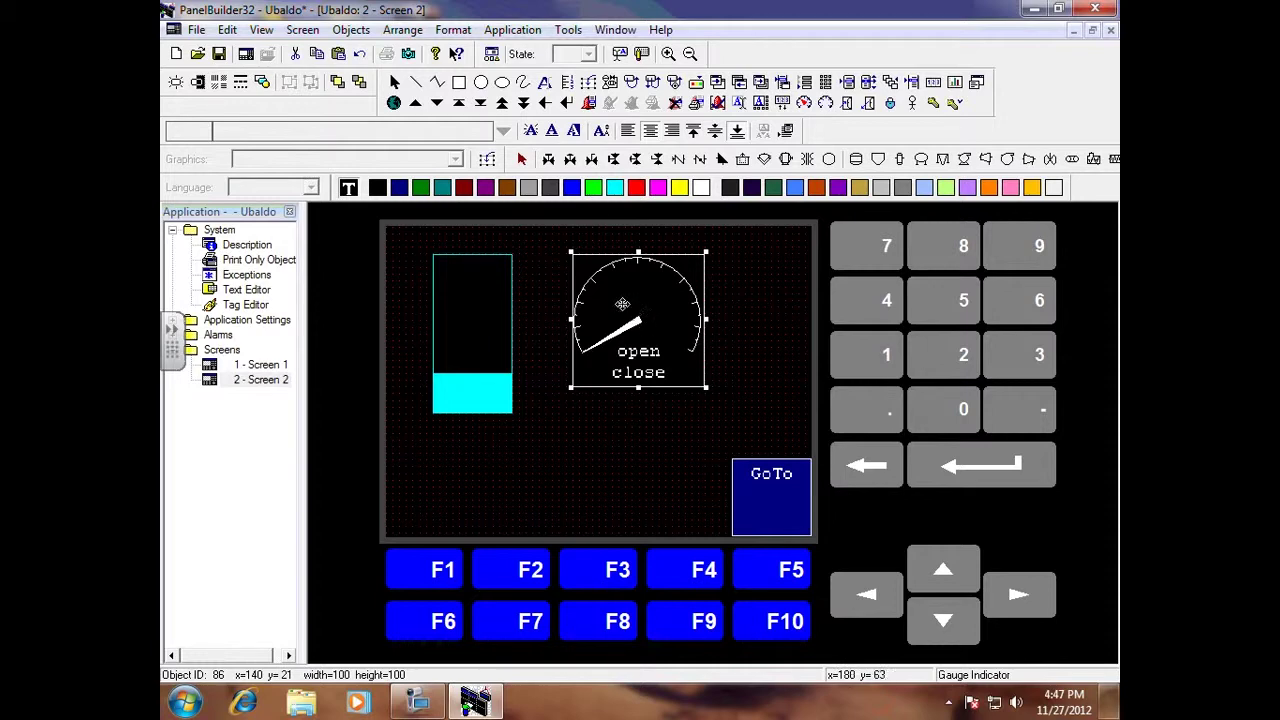
left_click(453, 29)
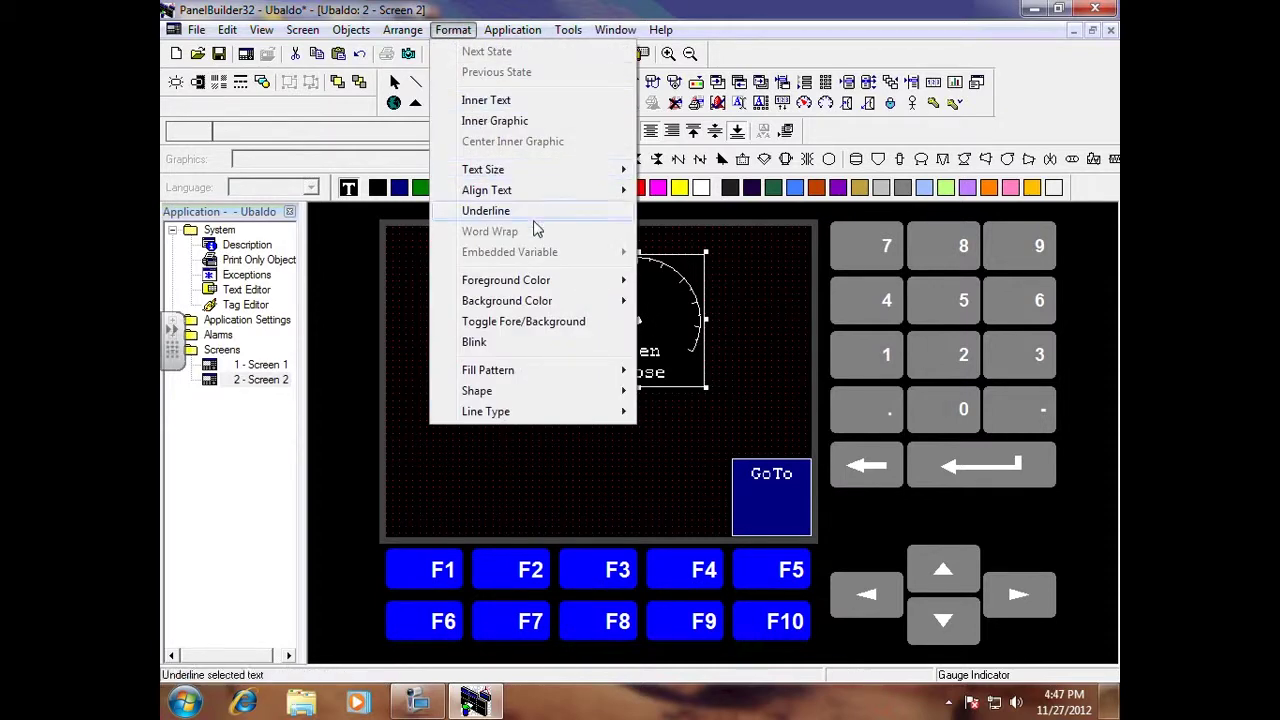
mouse_move(558, 284)
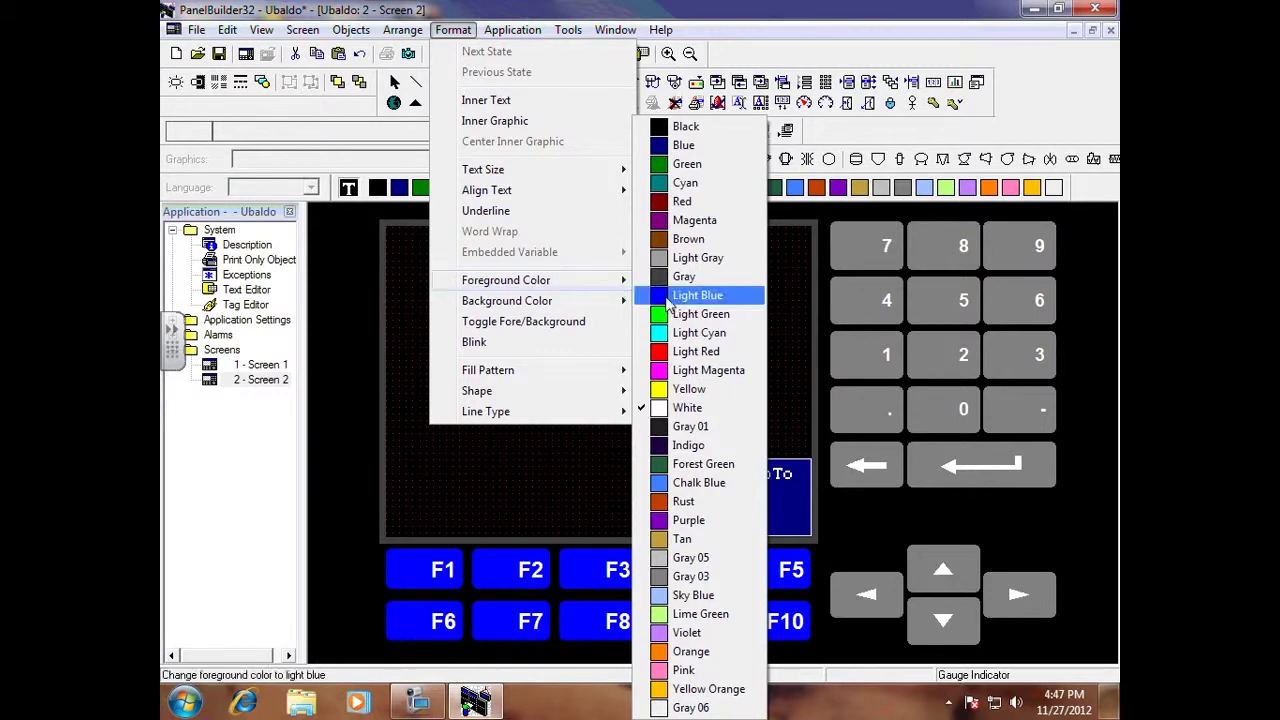
left_click(660, 316)
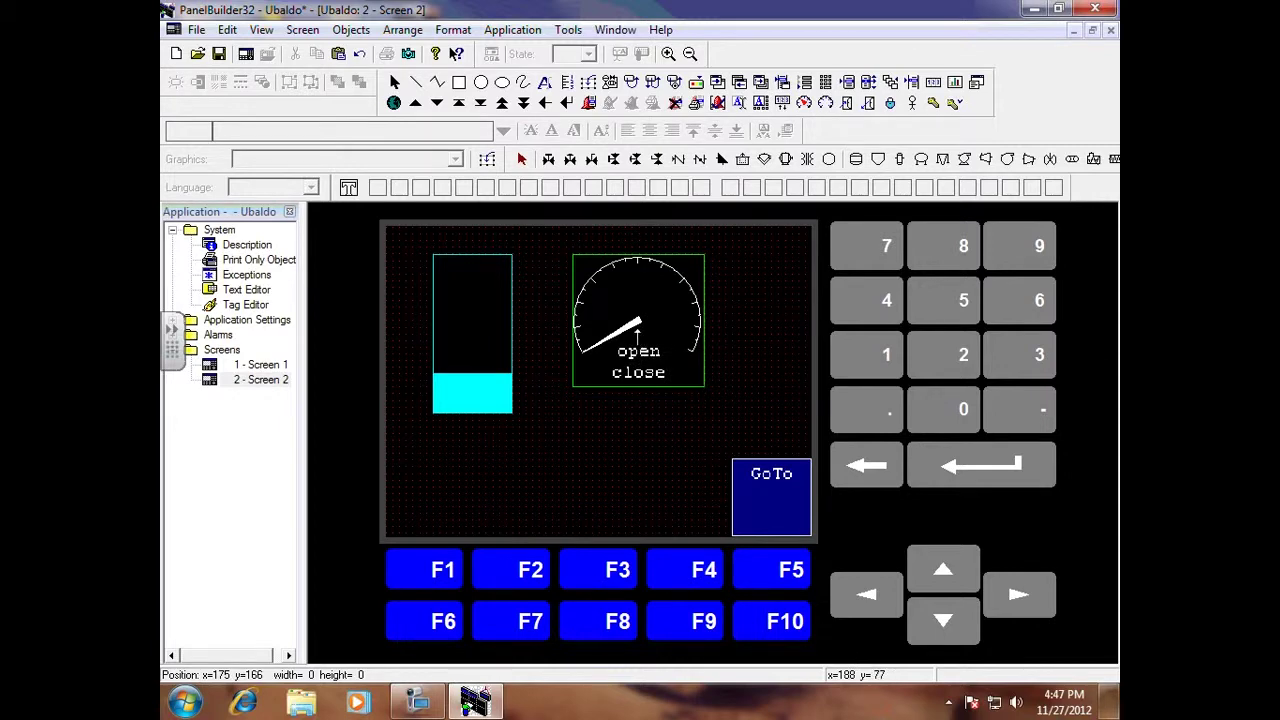
left_click(637, 329)
left_click(493, 344)
left_click(648, 325)
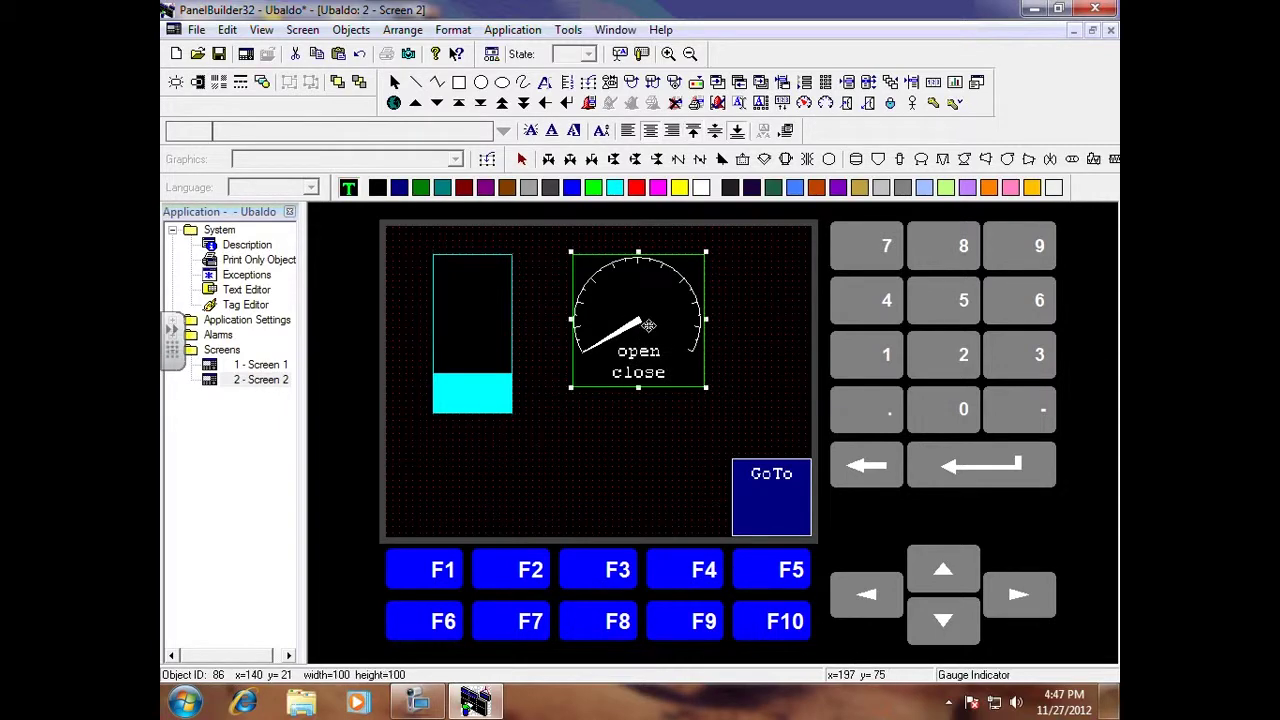
left_click(512, 440)
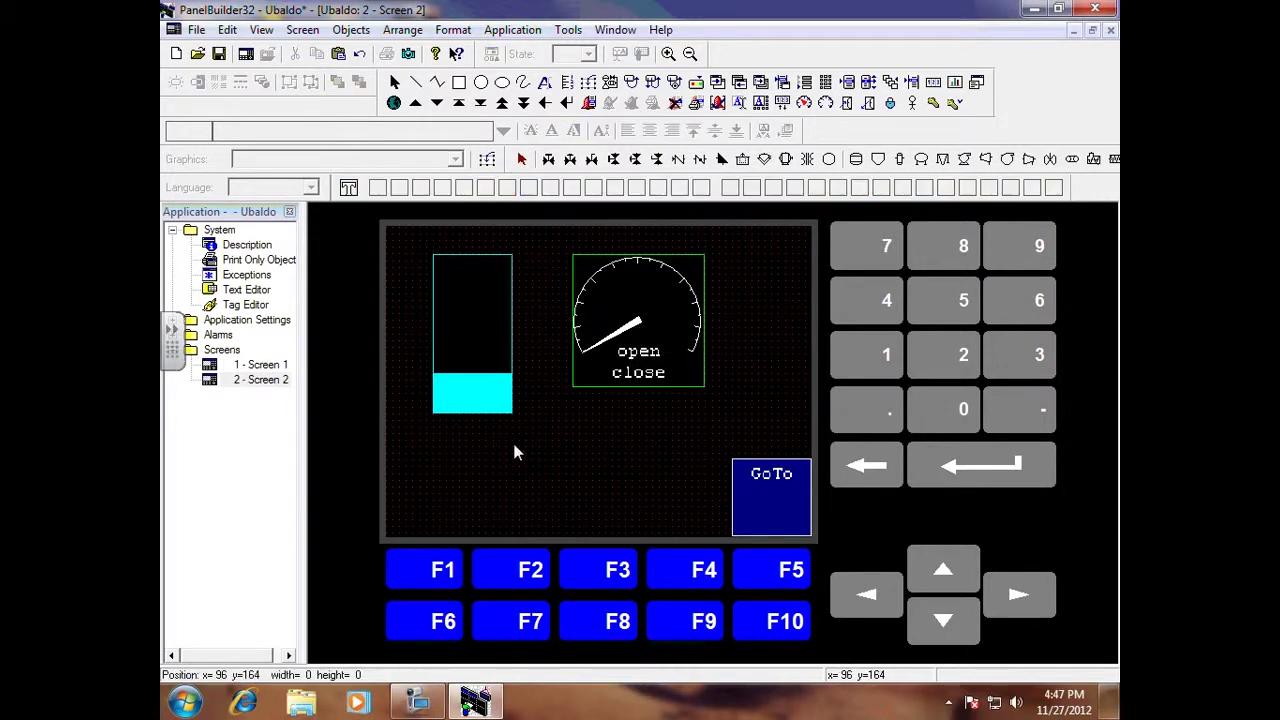